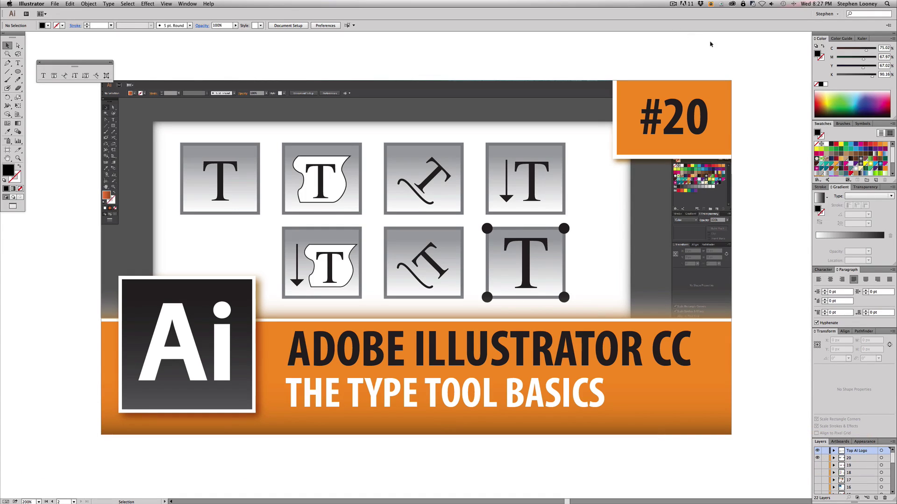
Pan the title artwork down out of view with the Hand tool.
drag(710, 44, 710, 470)
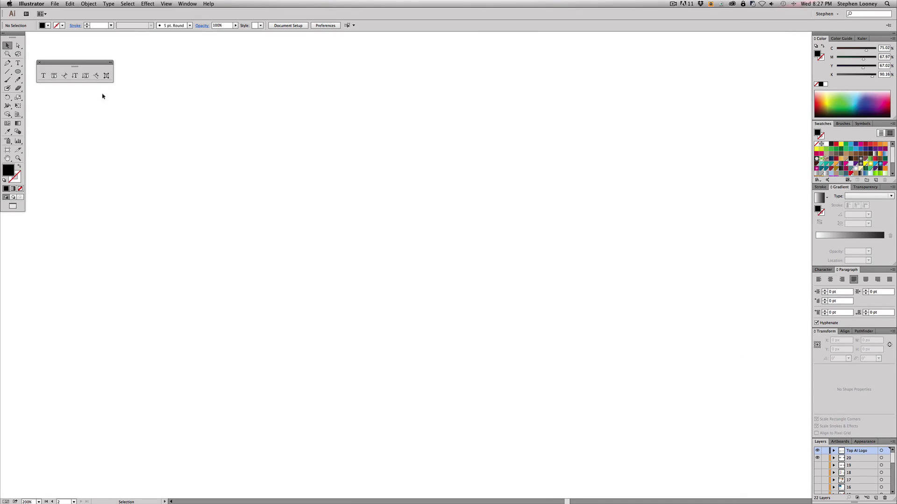
Replace the old type tearoff with a new strip of all seven type tools beside the toolbox.
click(110, 62)
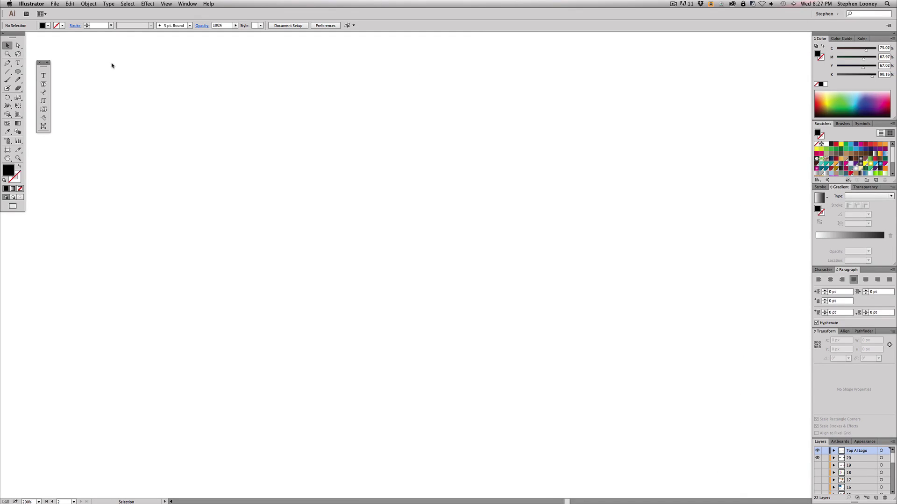
click(40, 64)
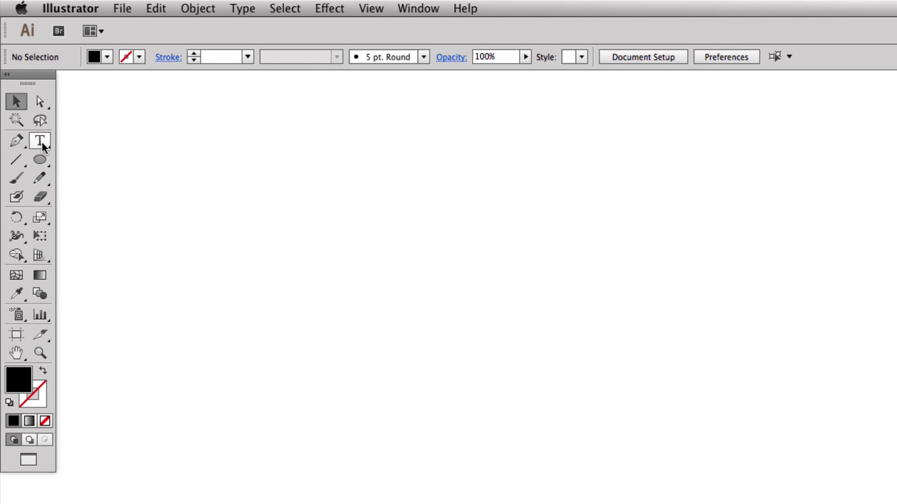
drag(43, 147, 232, 187)
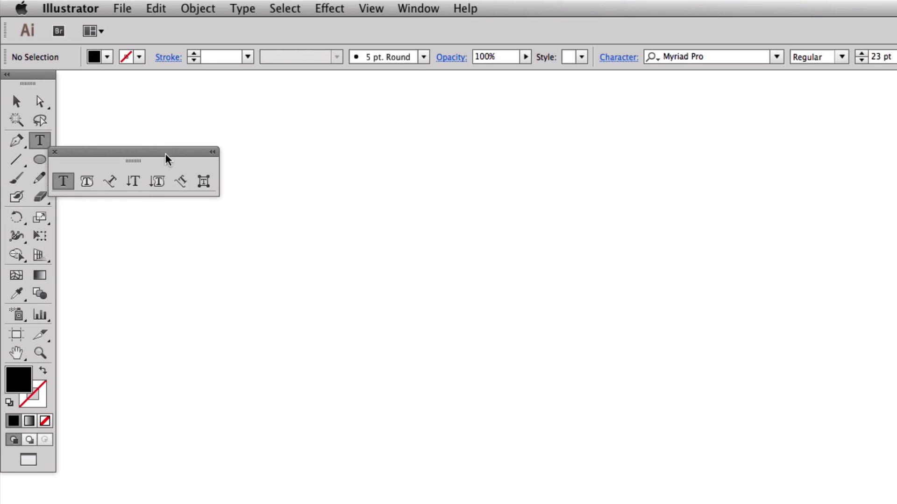
drag(167, 159, 207, 122)
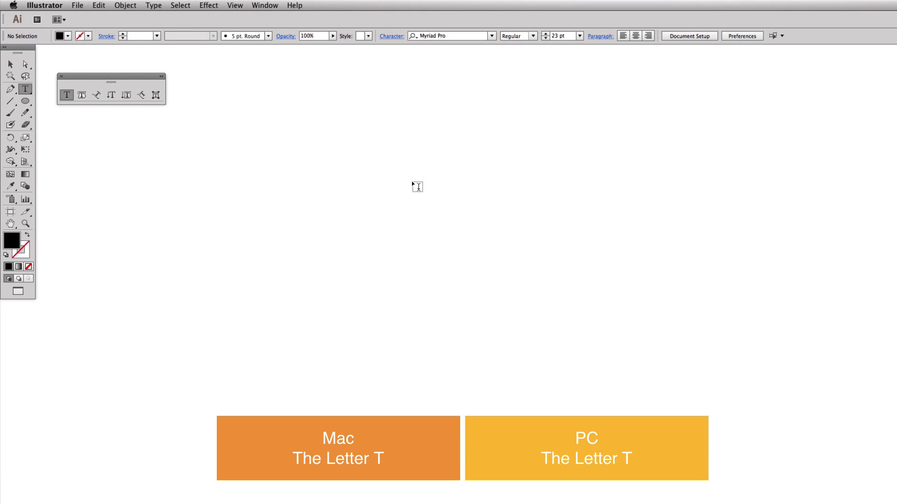
Add the point-text heading 'The type tool' near the top centre of the artboard.
click(409, 175)
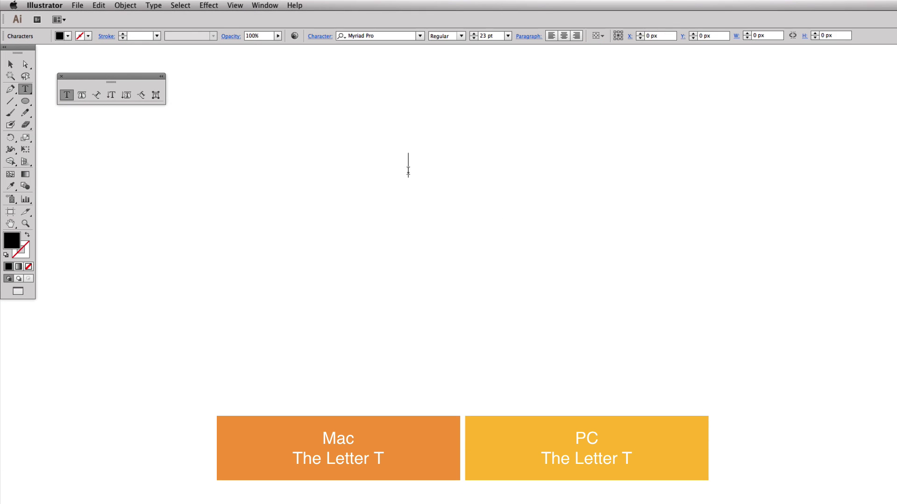
text(The)
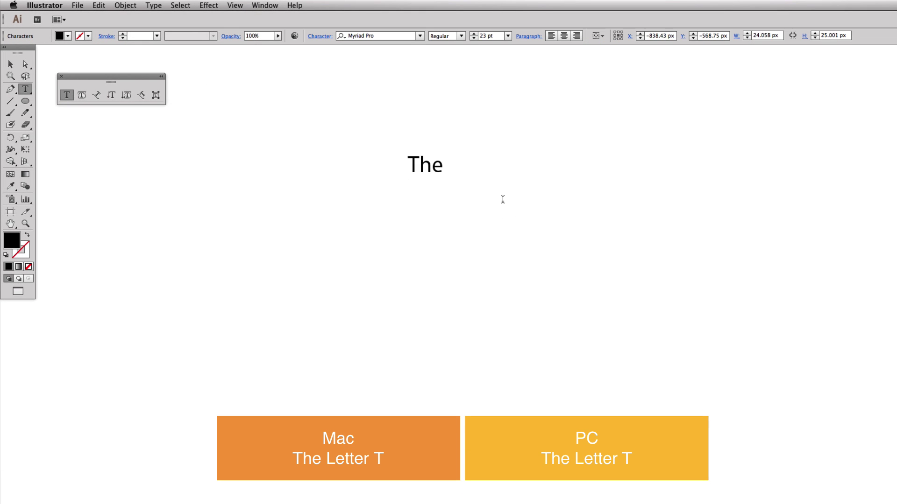
text( type tool)
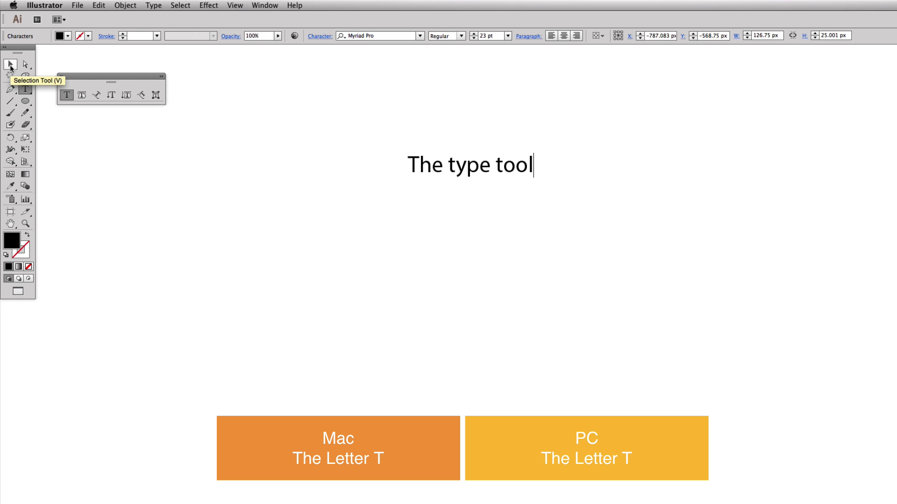
click(10, 65)
key(t)
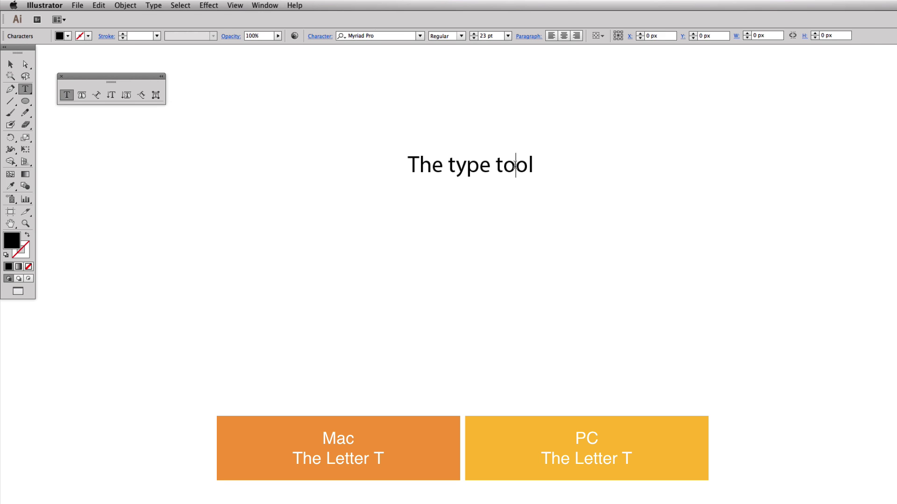
click(535, 166)
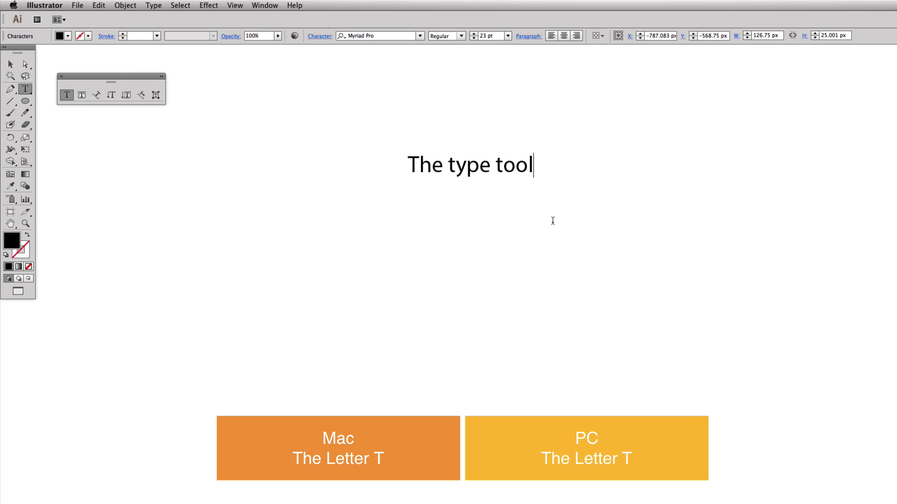
key(Escape)
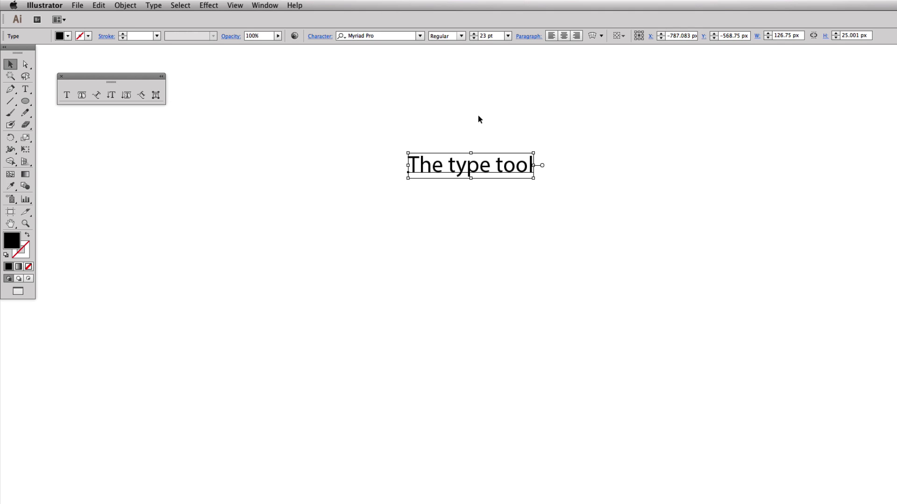
Draw a text frame below the heading and paste the Lorem ipsum paragraph into it.
click(504, 122)
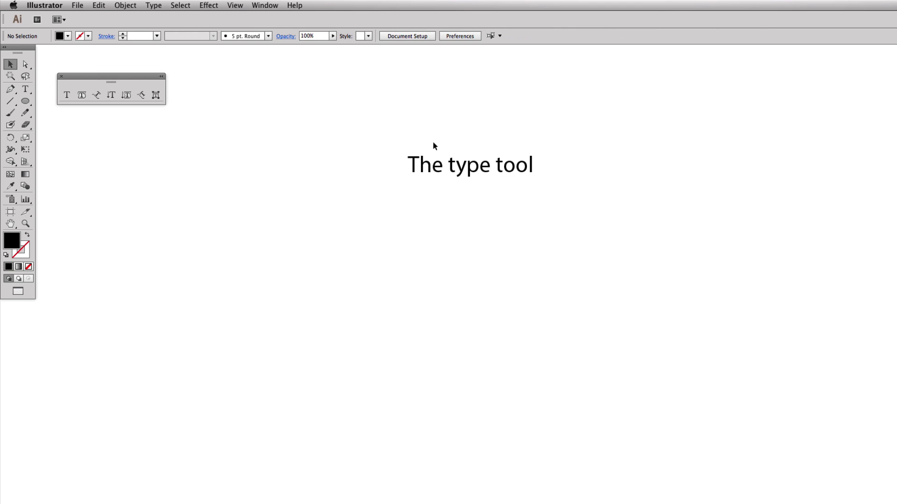
click(64, 96)
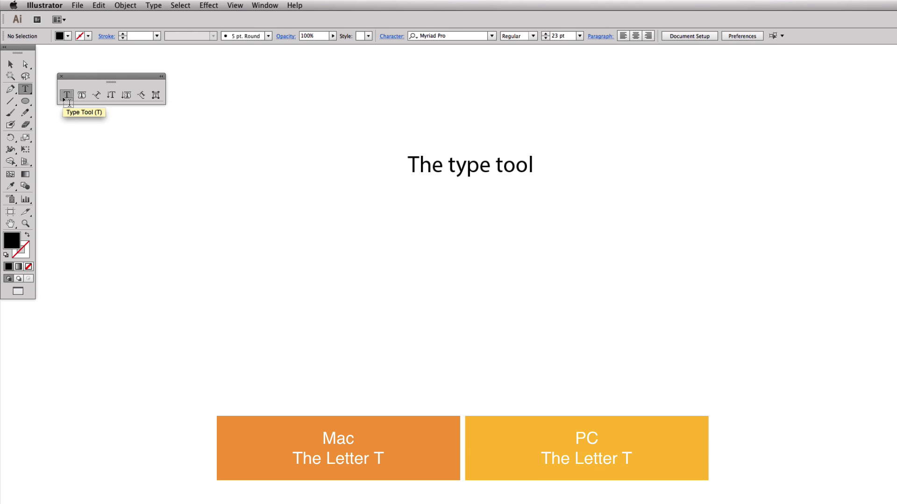
drag(412, 198, 824, 353)
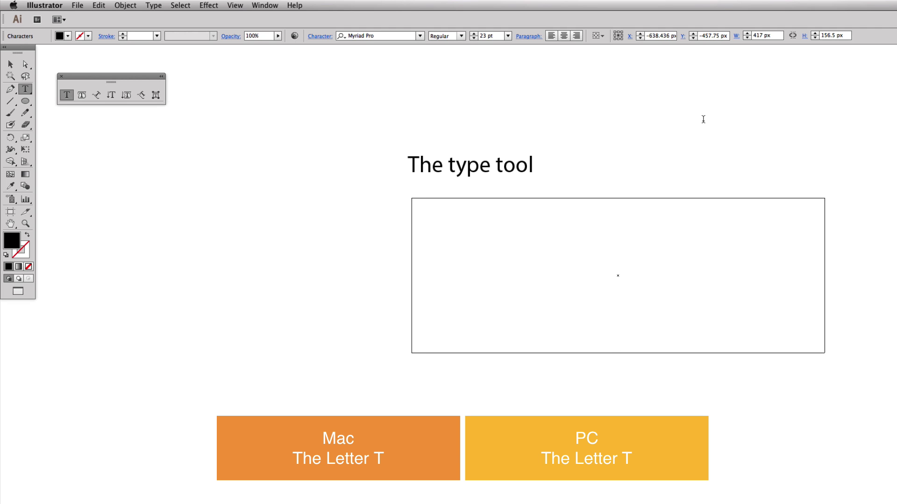
key(super+v)
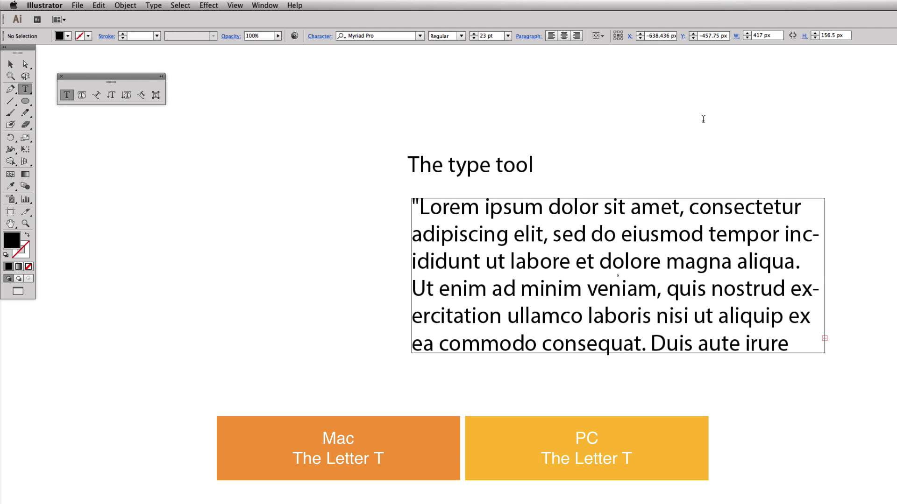
Set all the pasted paragraph text to 11 pt.
key(super+a)
key(super+c)
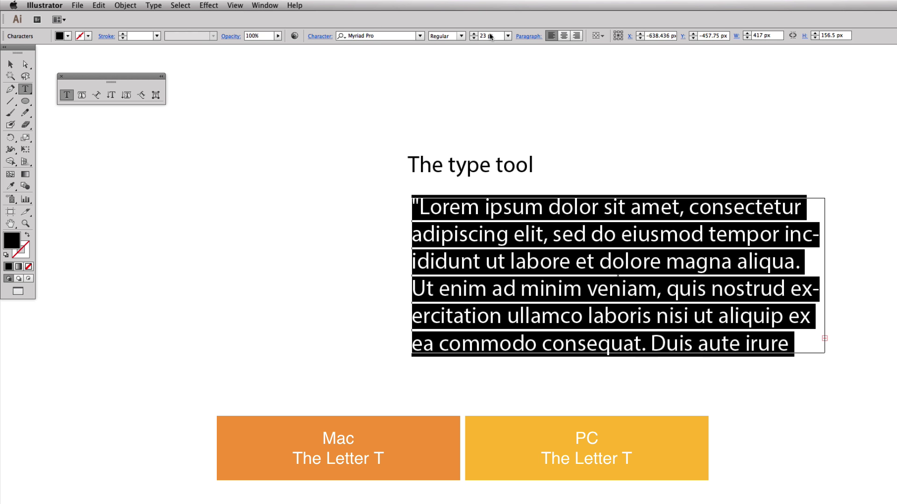
click(491, 37)
text(21)
key(Return)
scroll(490, 37, down, 14)
scroll(491, 37, up, 4)
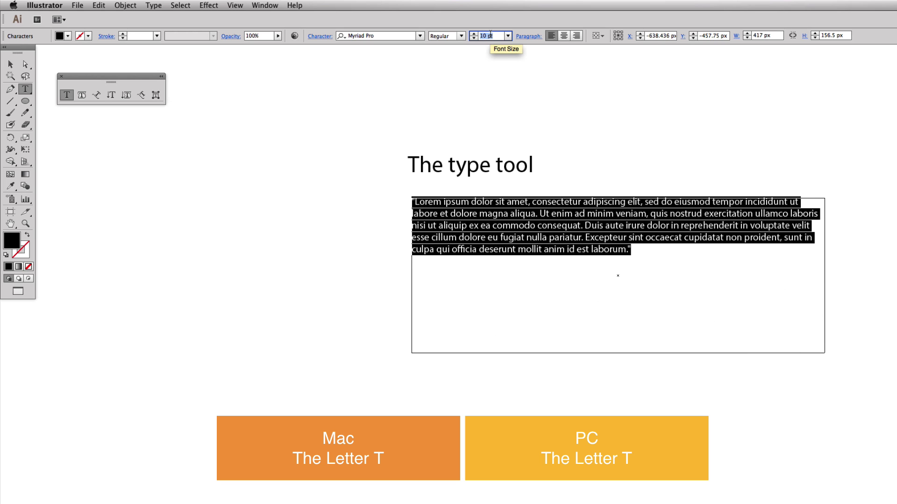
key(Escape)
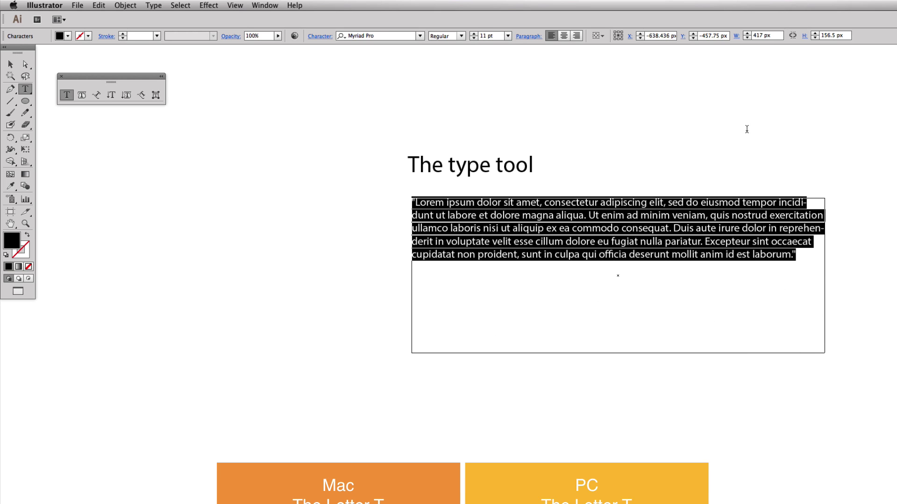
key(Escape)
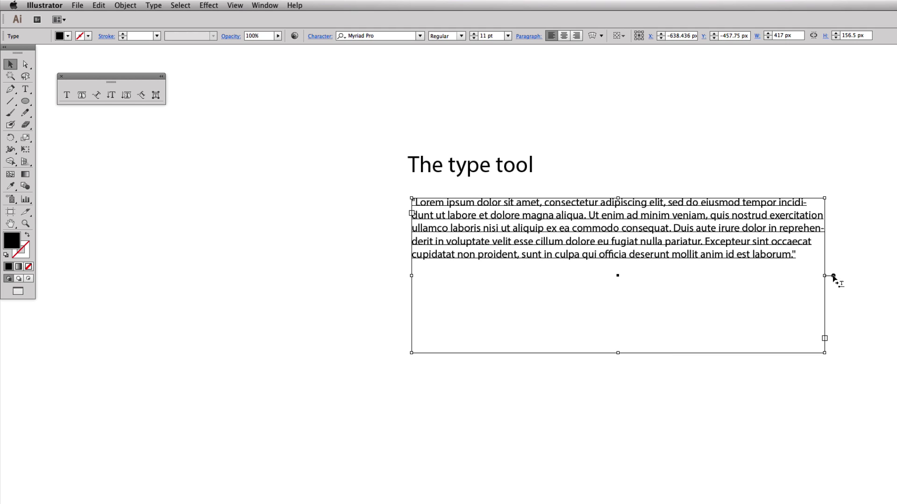
Narrow the paragraph frame to 291 px and justify it with the last line left-aligned.
drag(825, 276, 702, 276)
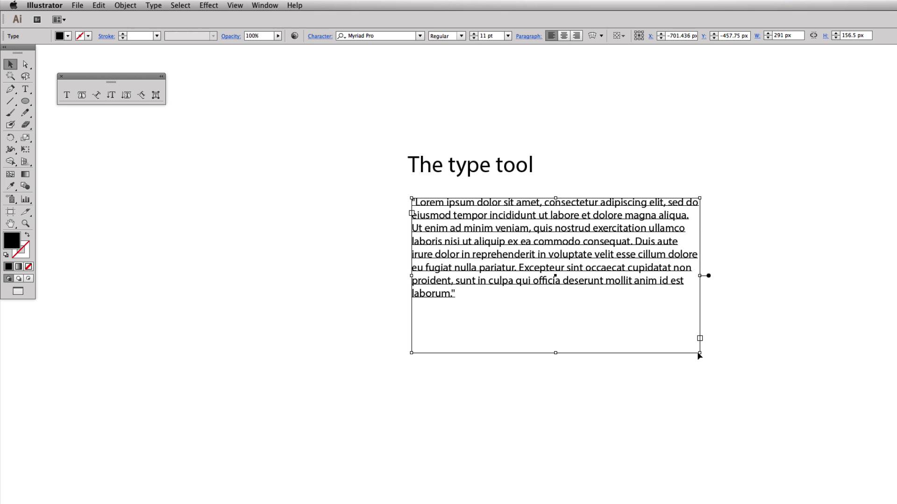
click(529, 36)
click(481, 53)
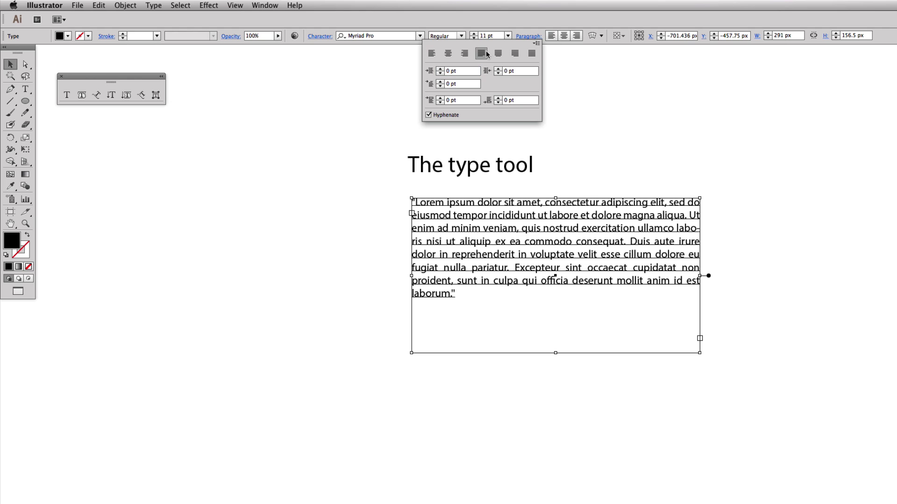
click(464, 55)
click(448, 54)
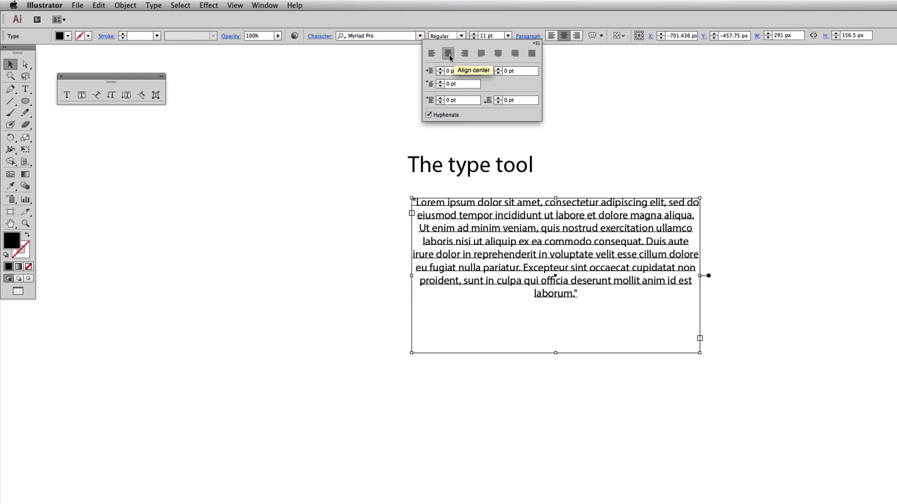
click(432, 54)
click(482, 56)
click(841, 228)
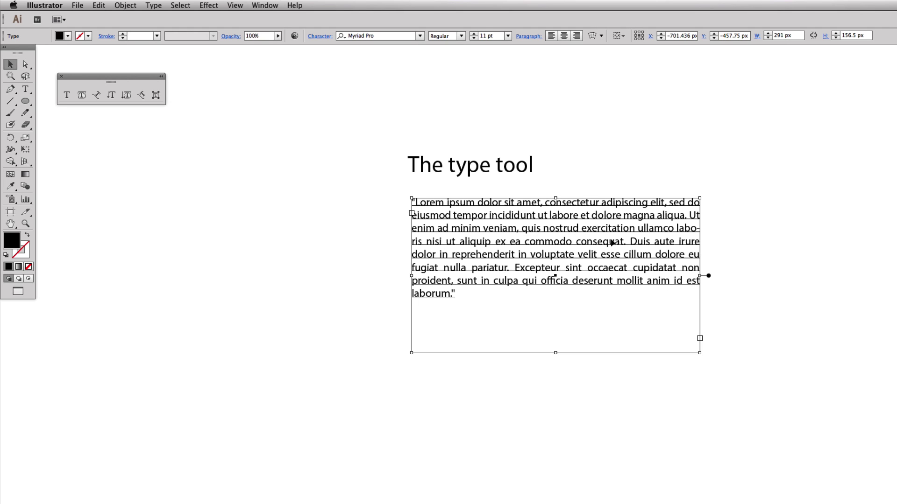
click(753, 186)
click(629, 244)
Drag the paragraph box's right handle outward so the justified text reflows into longer lines.
key(e)
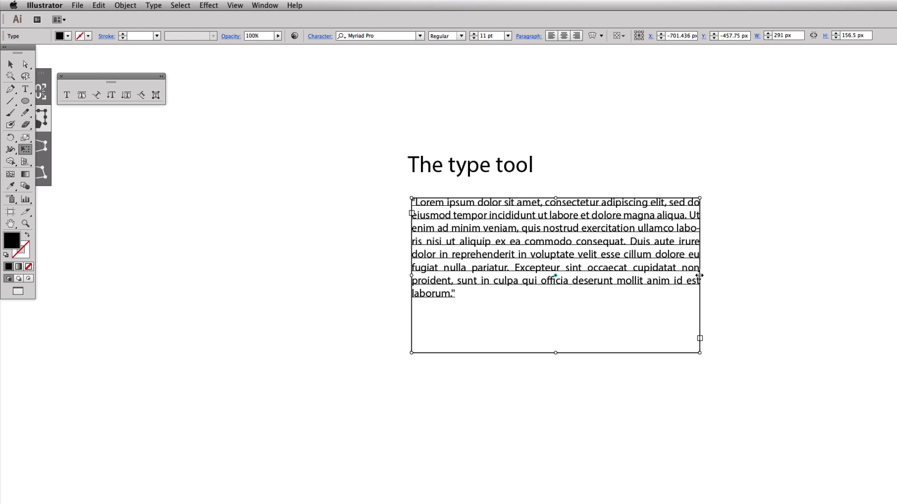
mouse_move(700, 276)
mouse_down()
mouse_move(896, 276)
mouse_move(700, 276)
mouse_up()
drag(700, 354, 896, 503)
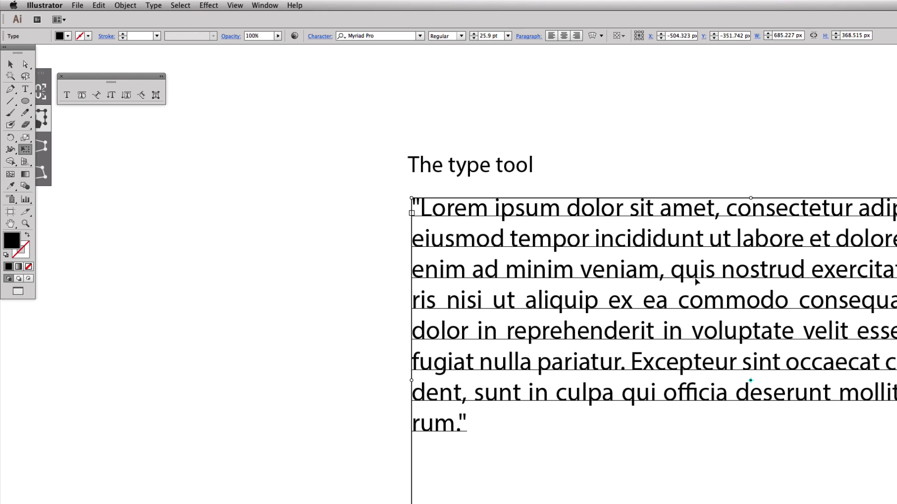
key(super+z)
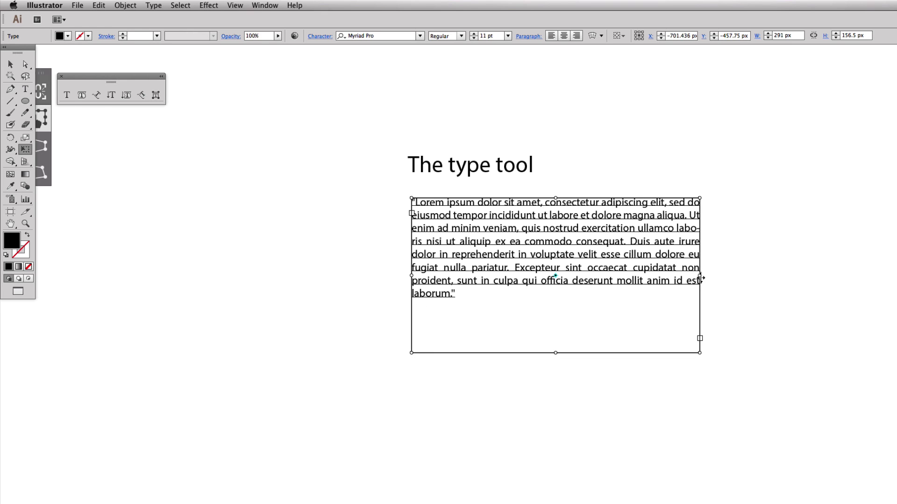
drag(699, 275, 858, 277)
key(v)
key(f)
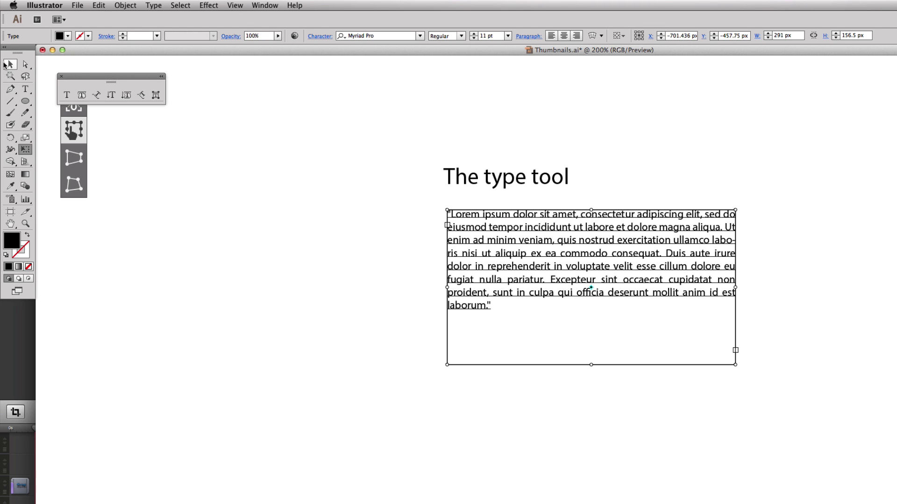
click(344, 117)
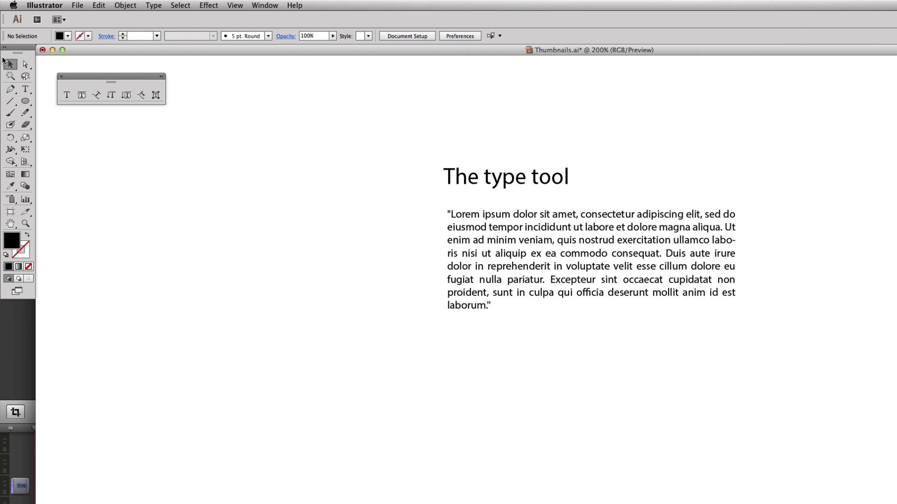
click(652, 245)
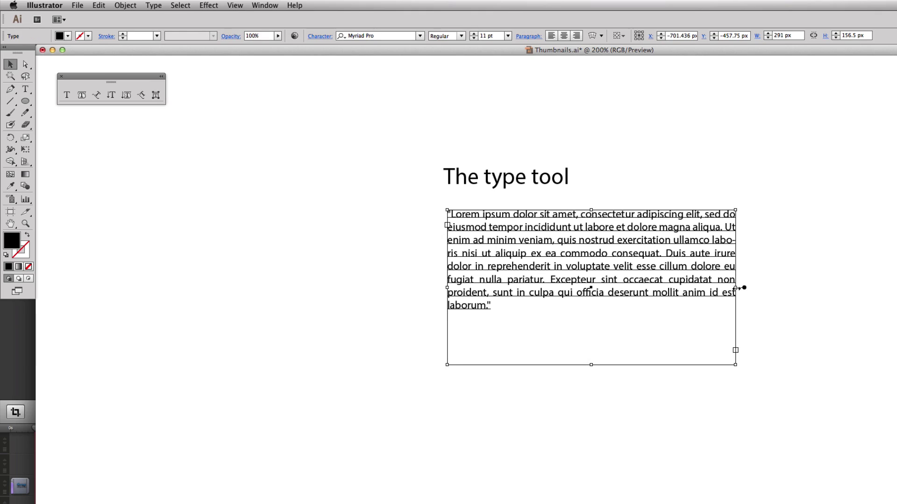
drag(742, 287, 858, 286)
click(755, 134)
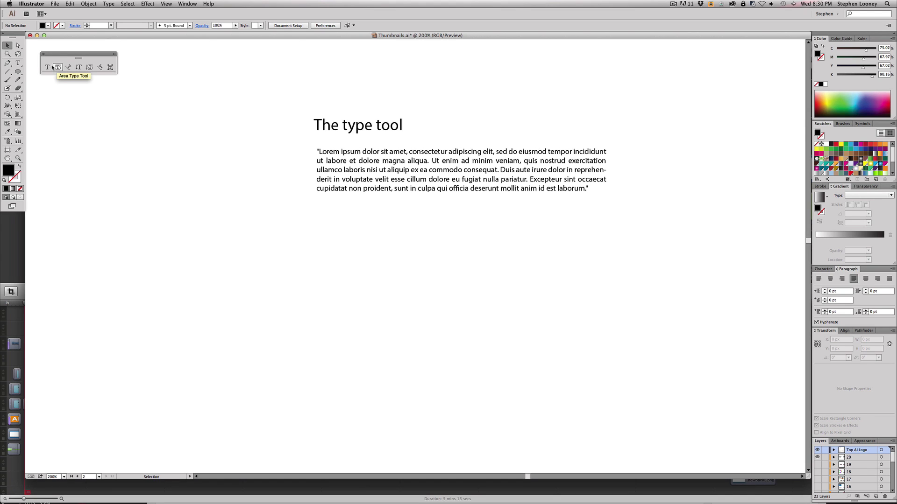
Draw a circle below the paragraph and turn it into an area-type container.
click(17, 72)
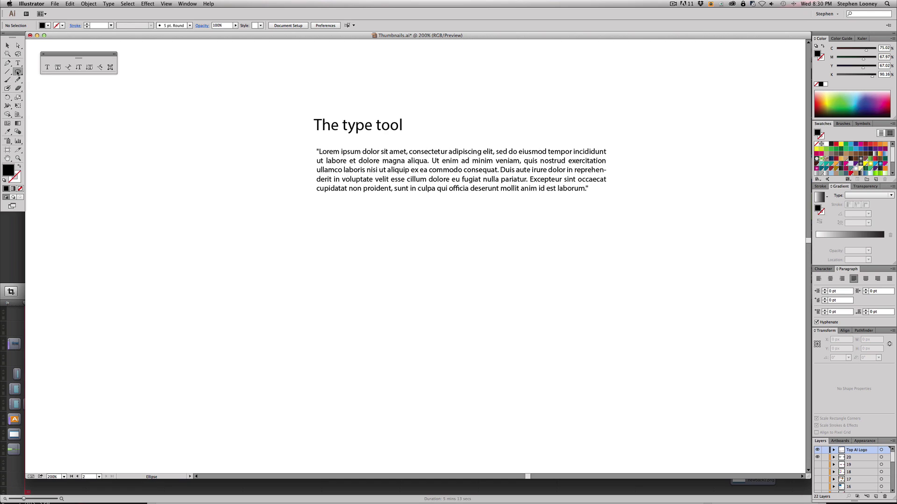
drag(318, 227, 491, 349)
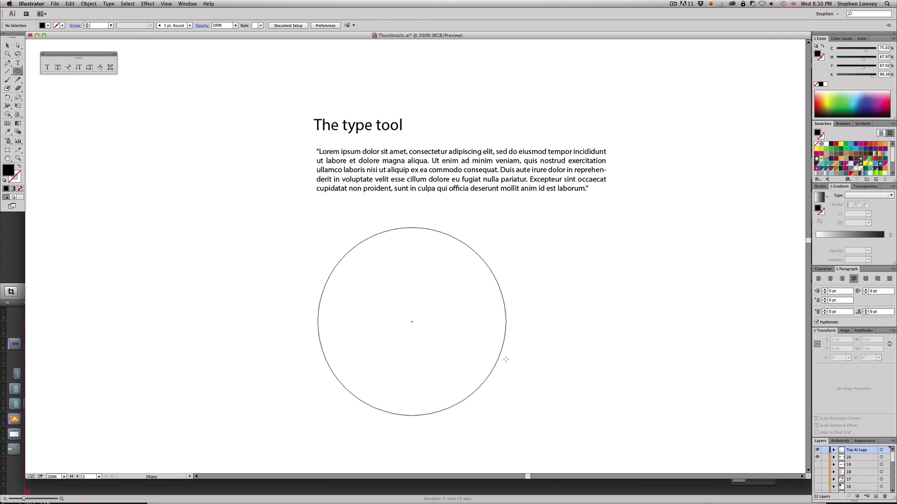
drag(506, 360, 505, 360)
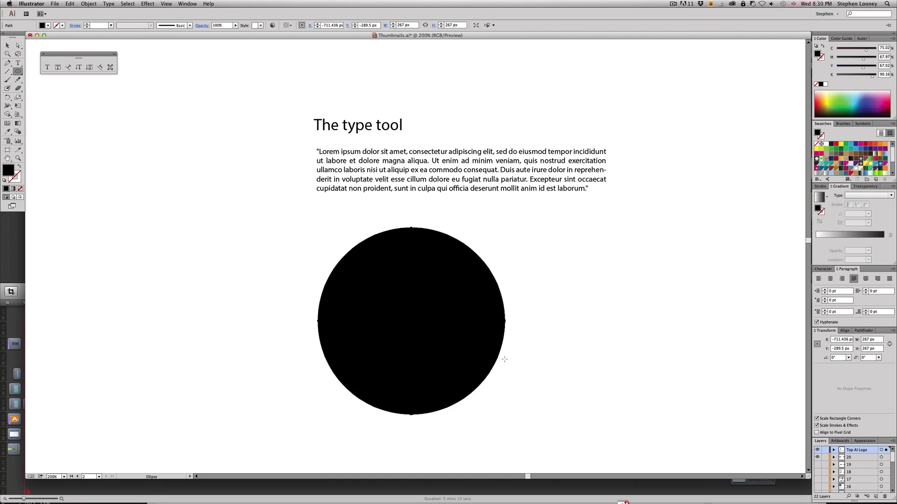
click(58, 67)
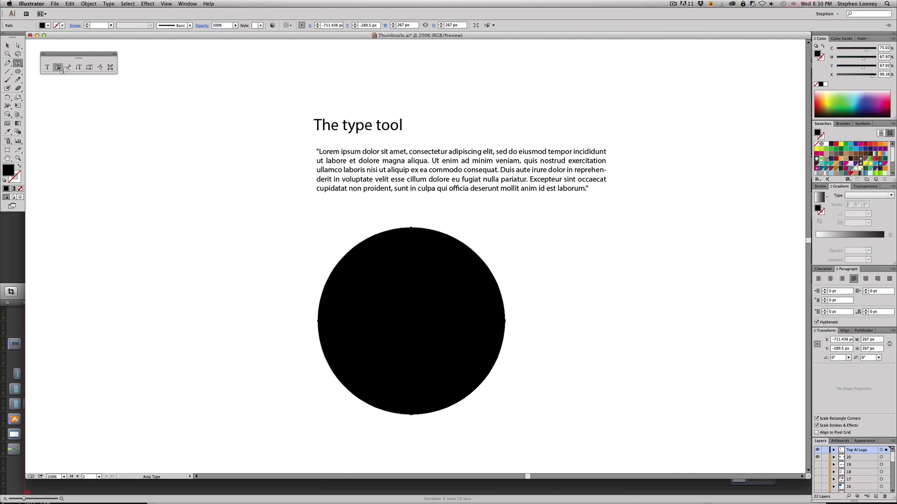
click(365, 266)
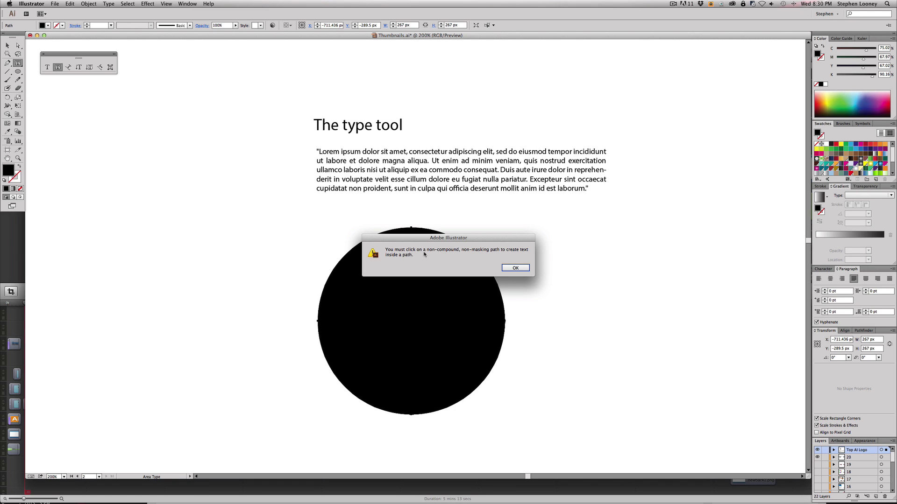
click(515, 267)
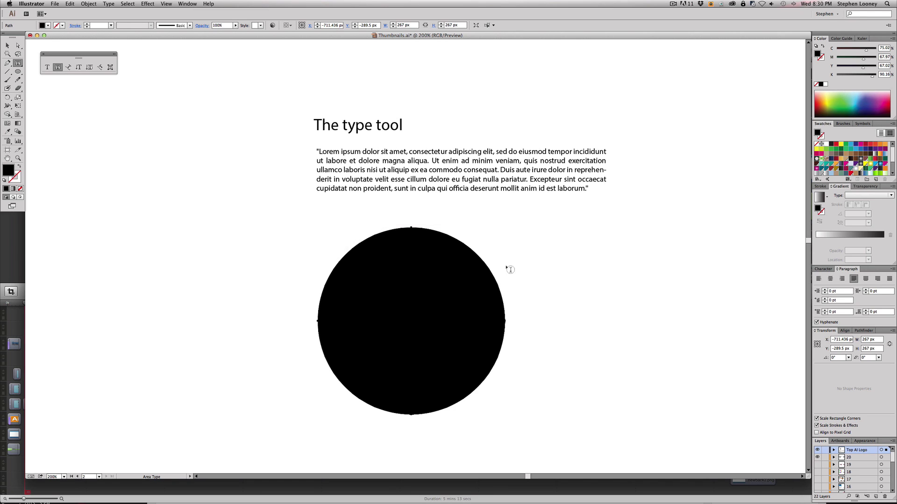
click(351, 256)
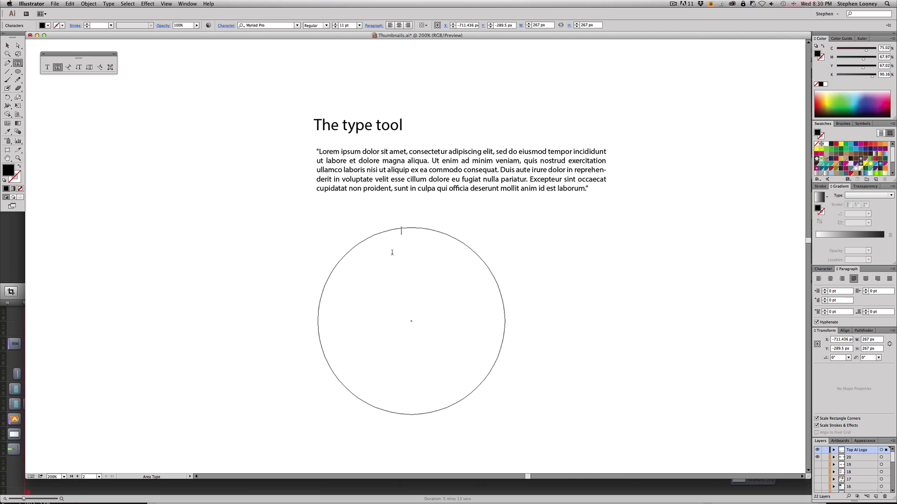
key(Escape)
Paste the Lorem ipsum paragraph into the circle and set it to 8 pt.
key(super+v)
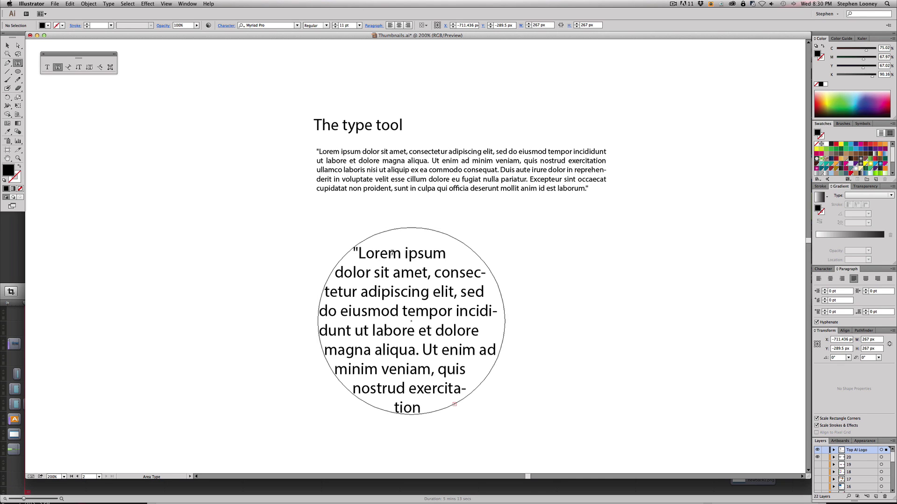
key(super+a)
click(360, 25)
click(357, 36)
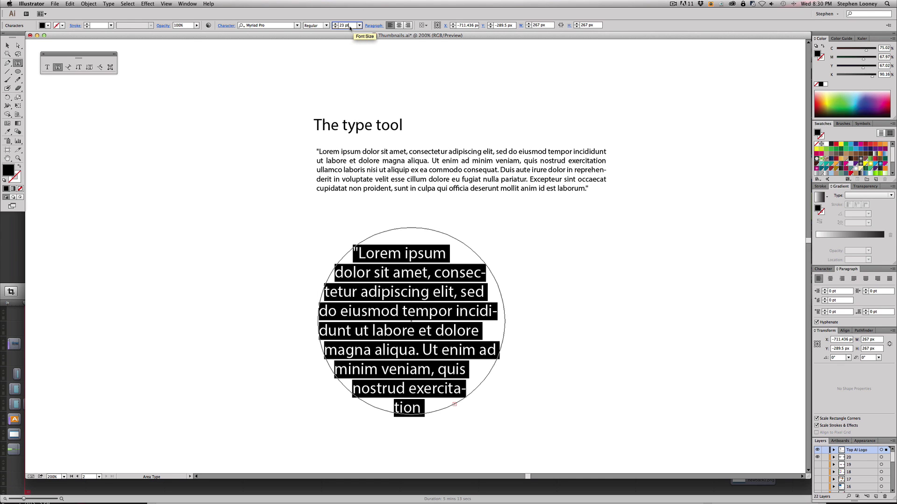
key(Up)
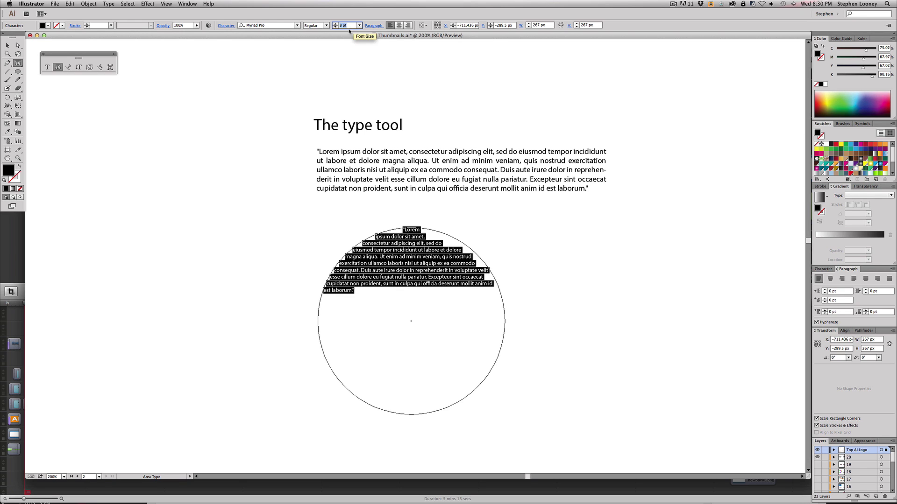
key(Escape)
Paste extra copies of the paragraph until the circle is filled.
key(super+a)
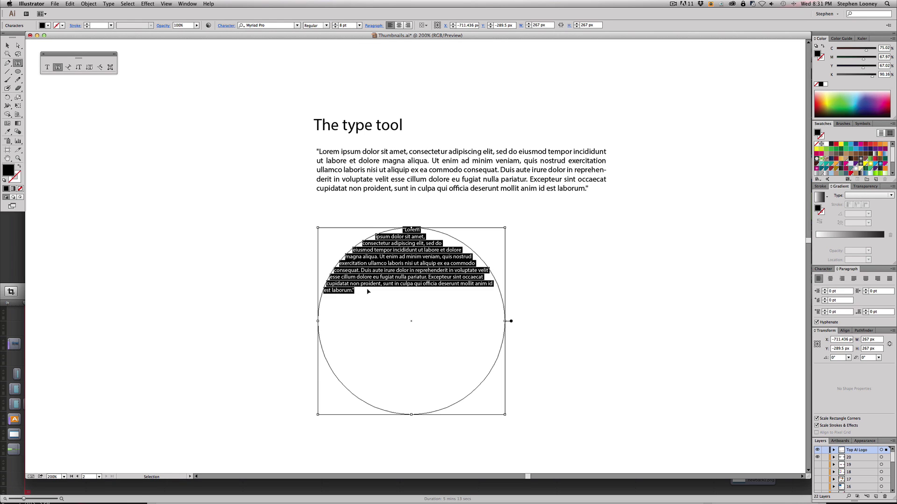
key(Right)
key(super+v)
key(super+v)
key(super+v)
key(super+shift+a)
key(Escape)
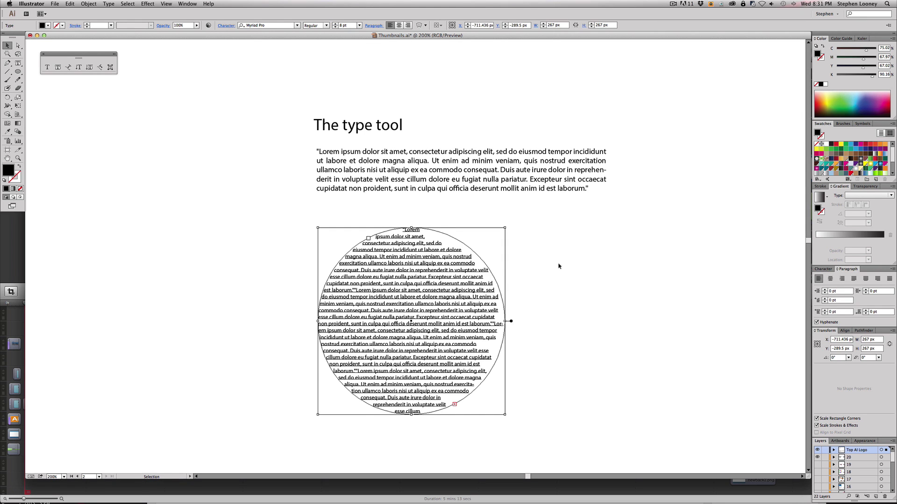
Raise the circle text to 11 pt and justify all lines, including the last.
click(509, 254)
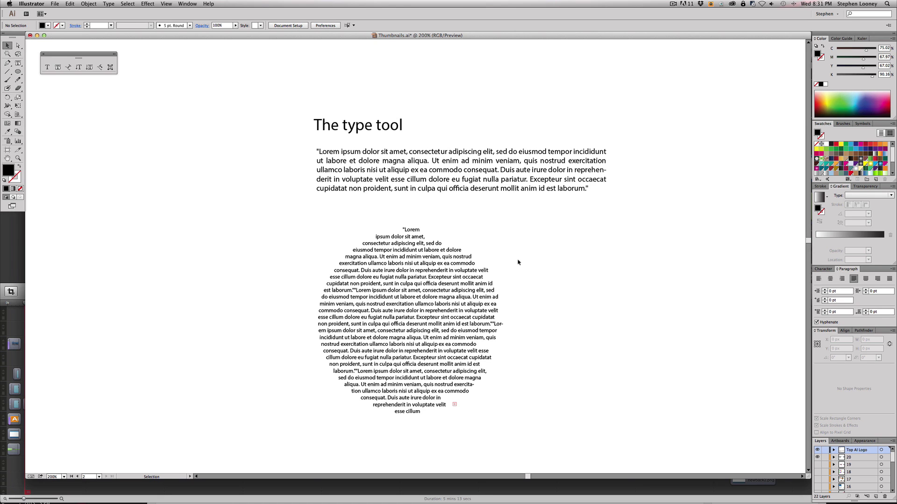
click(457, 269)
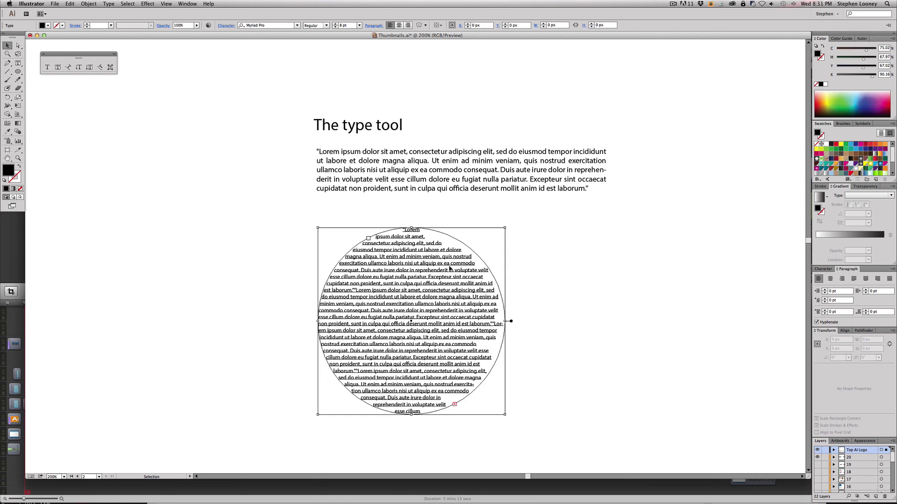
click(335, 24)
click(335, 24)
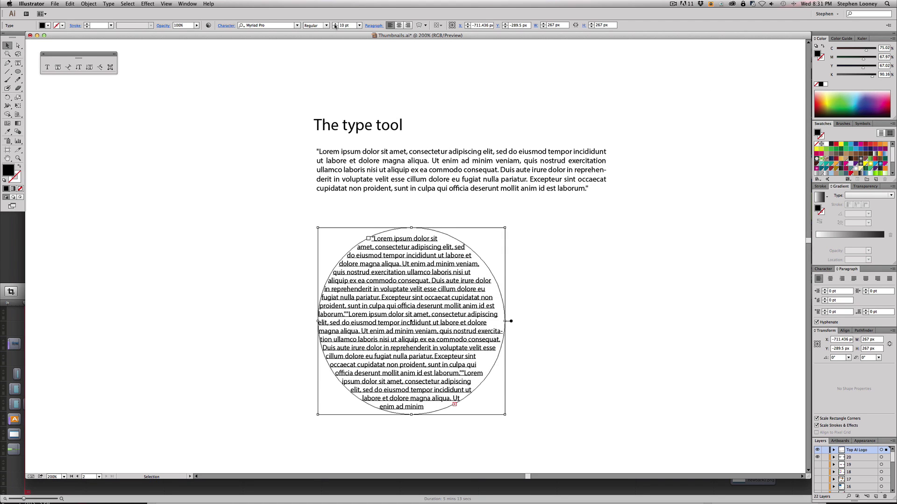
click(335, 24)
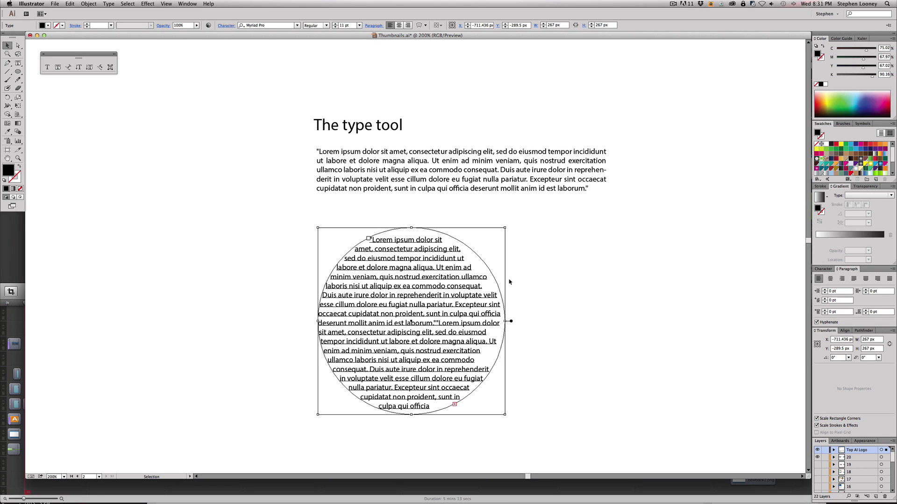
click(399, 24)
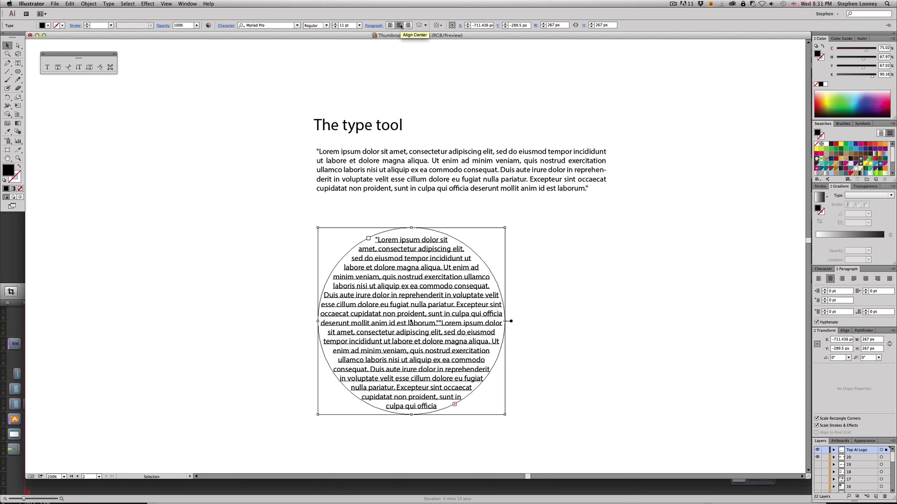
click(367, 25)
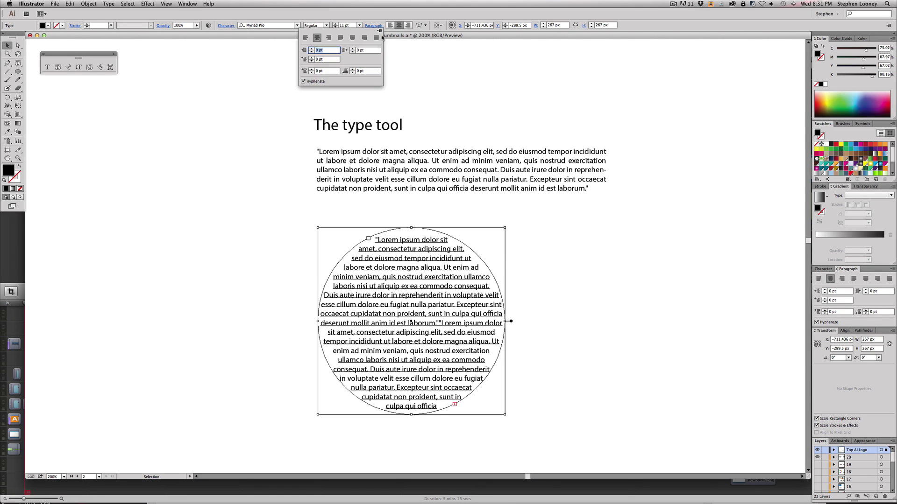
click(376, 39)
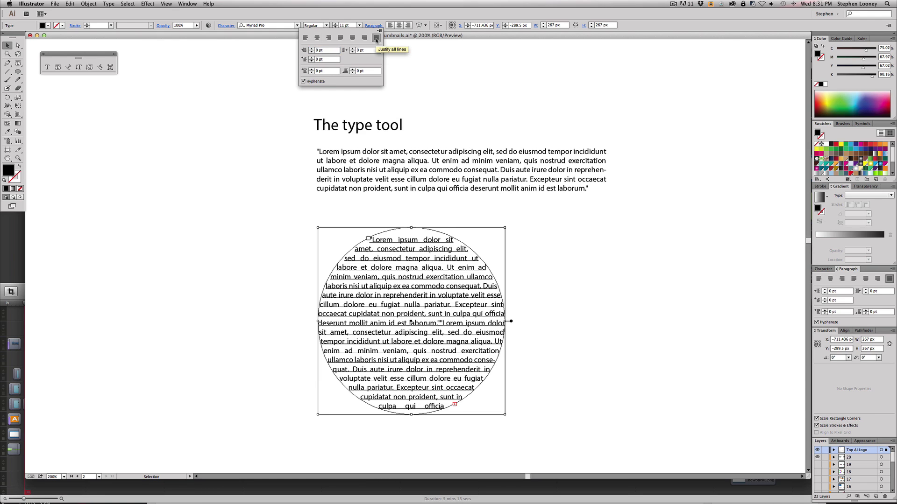
Try a dark stroke on the circle text, then undo it so the letters have no outline.
click(628, 247)
click(411, 322)
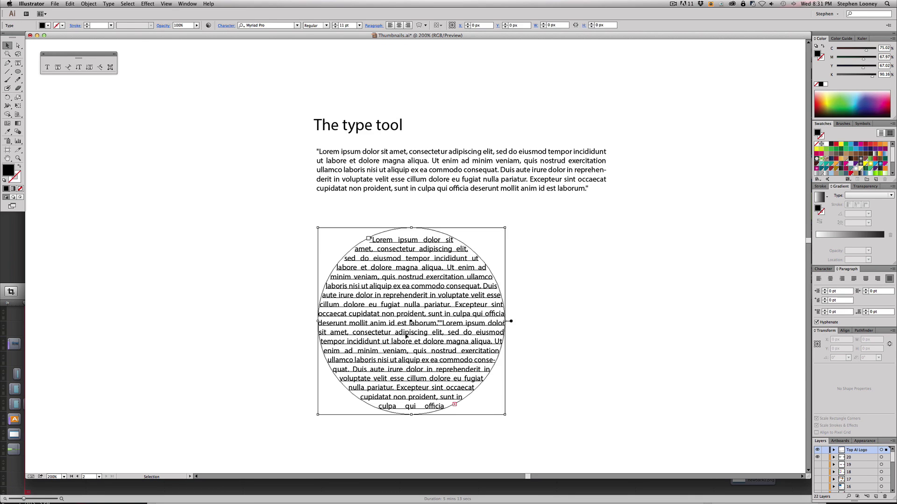
click(837, 150)
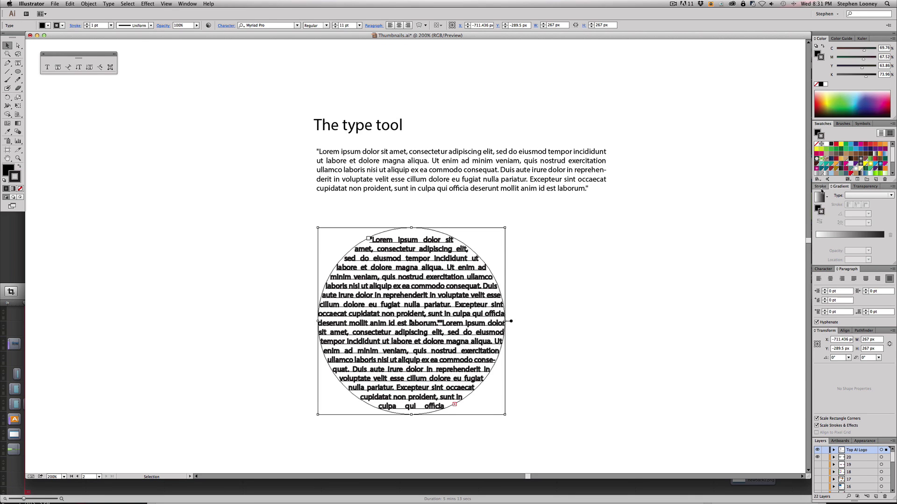
click(821, 186)
click(832, 194)
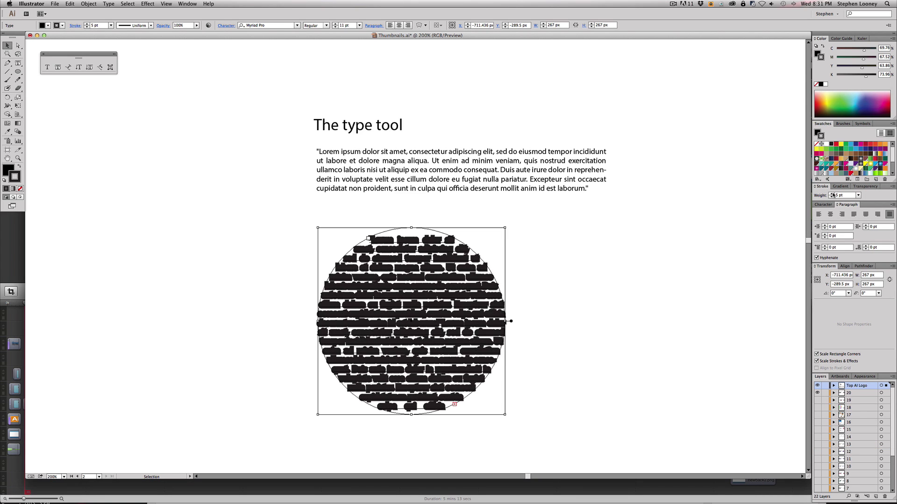
key(a)
key(super+z)
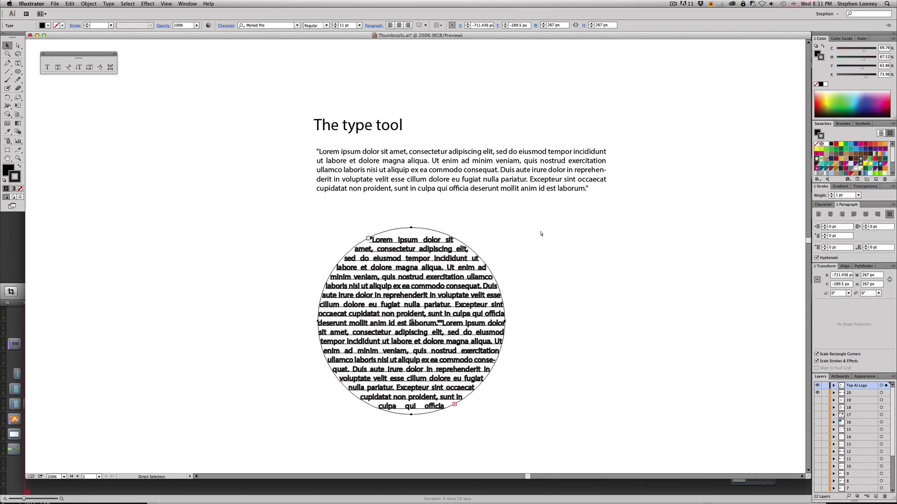
key(super+z)
key(v)
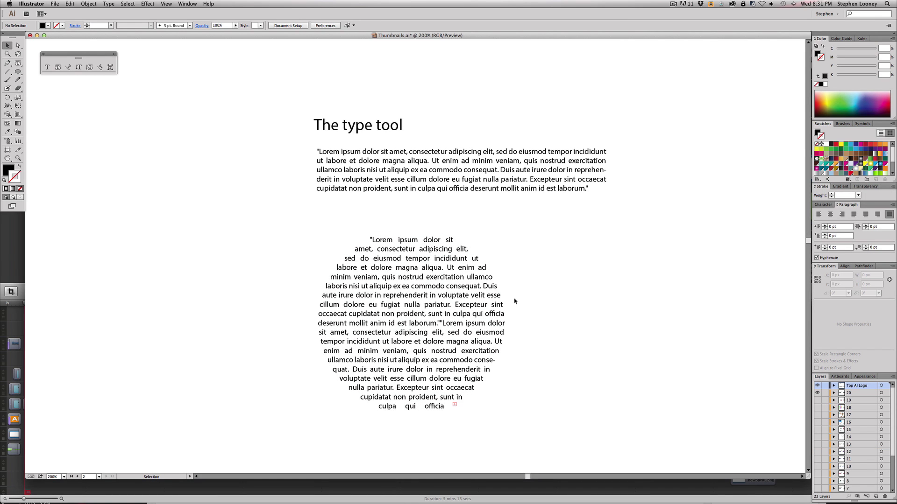
click(454, 292)
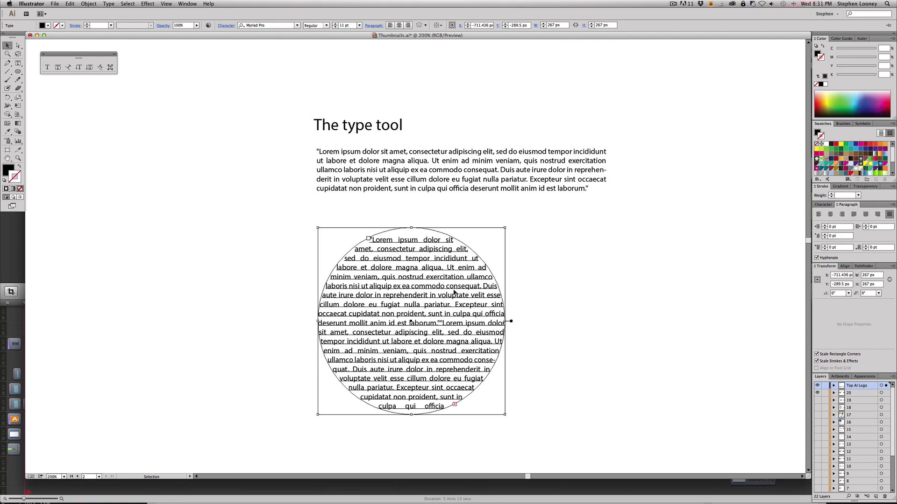
Replace the text circle with a new solid black 250.5 px circle below the paragraph.
key(Delete)
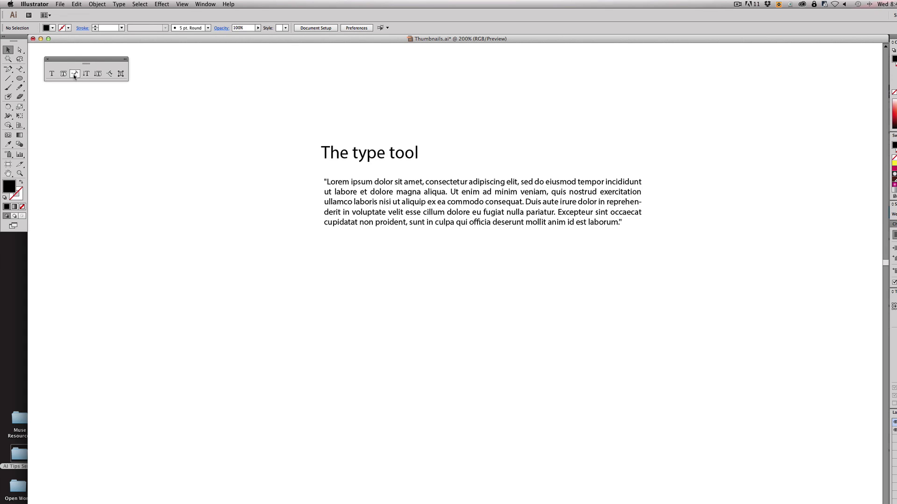
click(19, 79)
drag(328, 260, 518, 414)
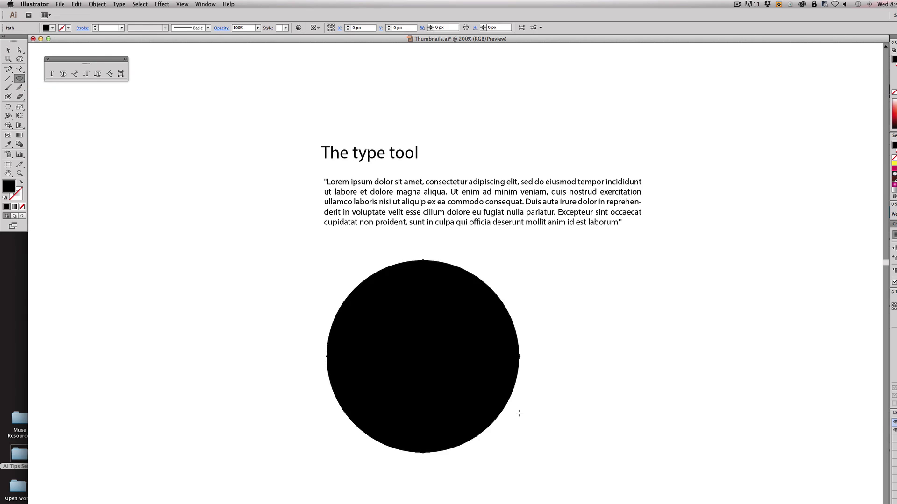
click(75, 74)
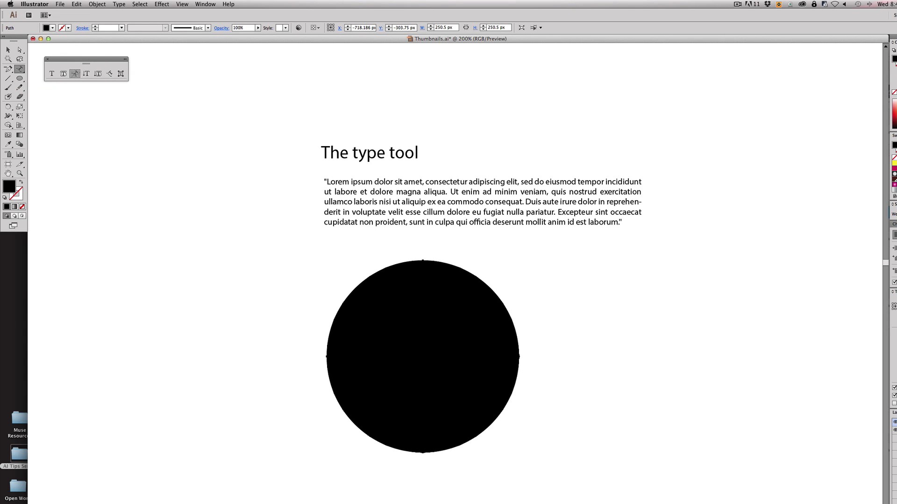
Set 'The Type Tool The Type Tool' along the circle's upper-left edge at 21 pt.
click(328, 336)
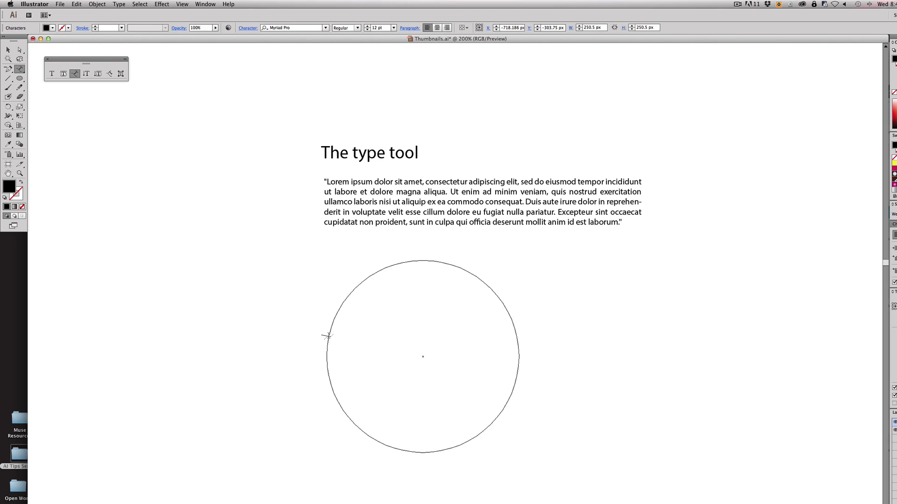
text(The Type Tool The Type)
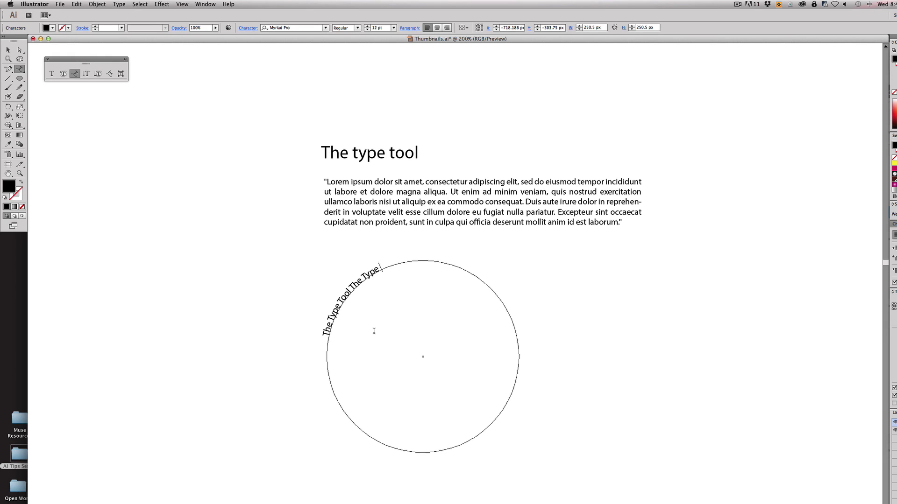
text( Tool)
key(super+a)
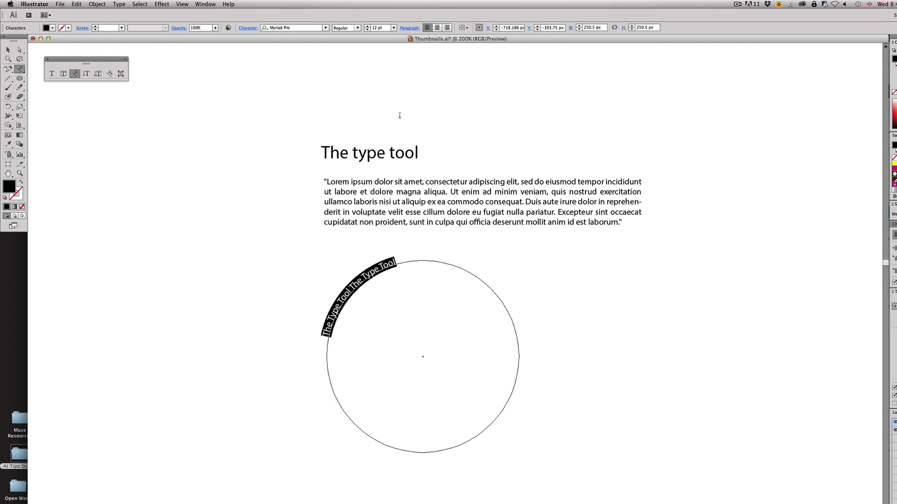
click(367, 26)
click(367, 26)
click(367, 26)
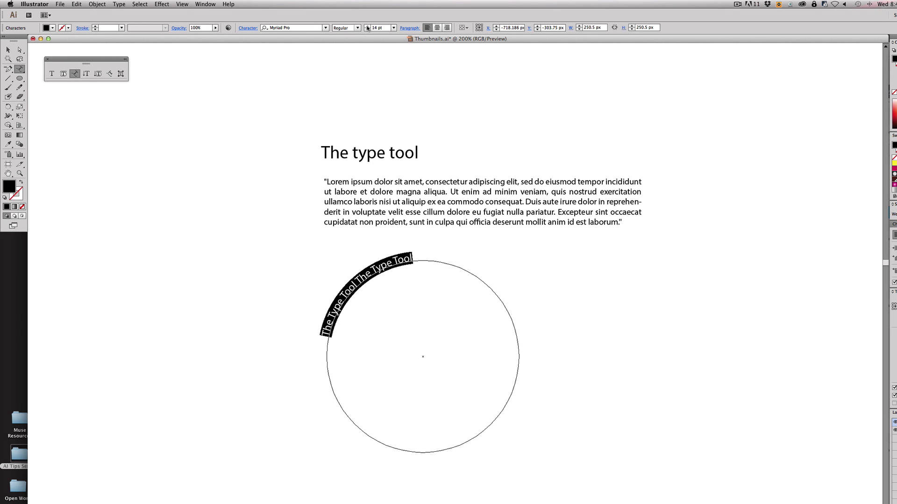
click(367, 26)
click(367, 26)
click(367, 27)
click(367, 26)
click(367, 26)
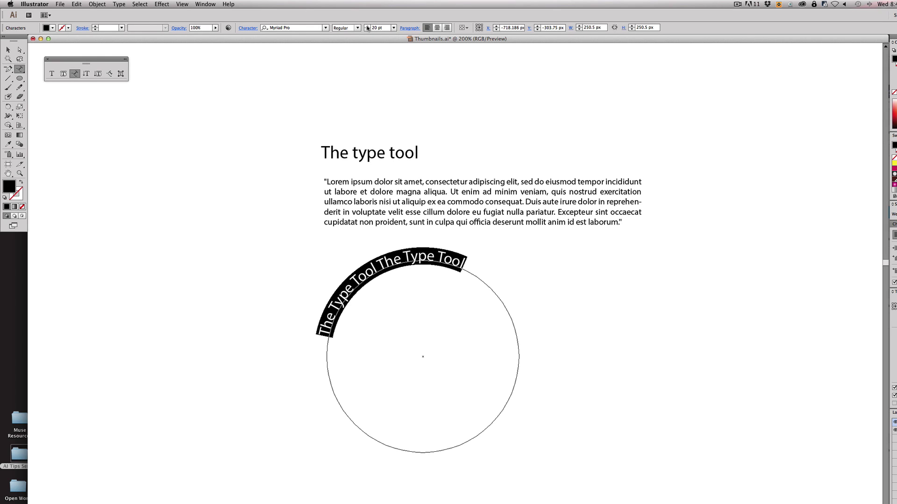
click(367, 27)
key(Escape)
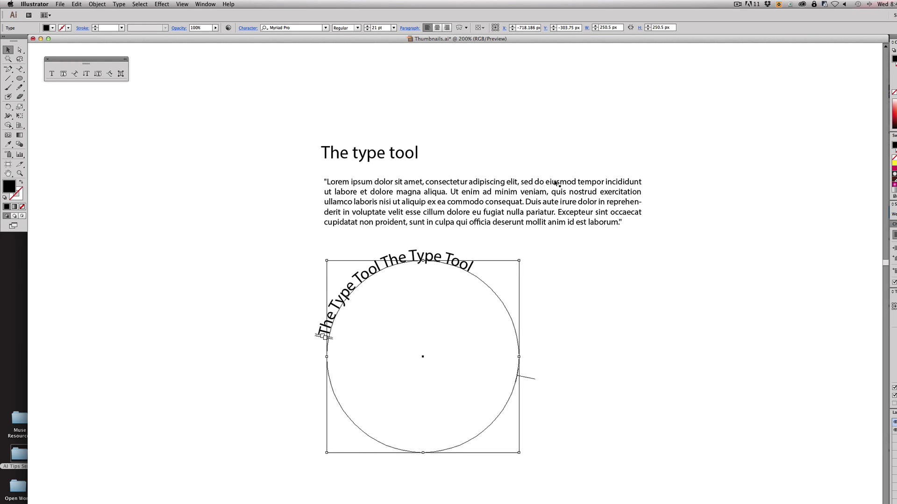
Move the 'The Type Tool The Type Tool' start and end brackets, then flip the text inside the circle.
key(a)
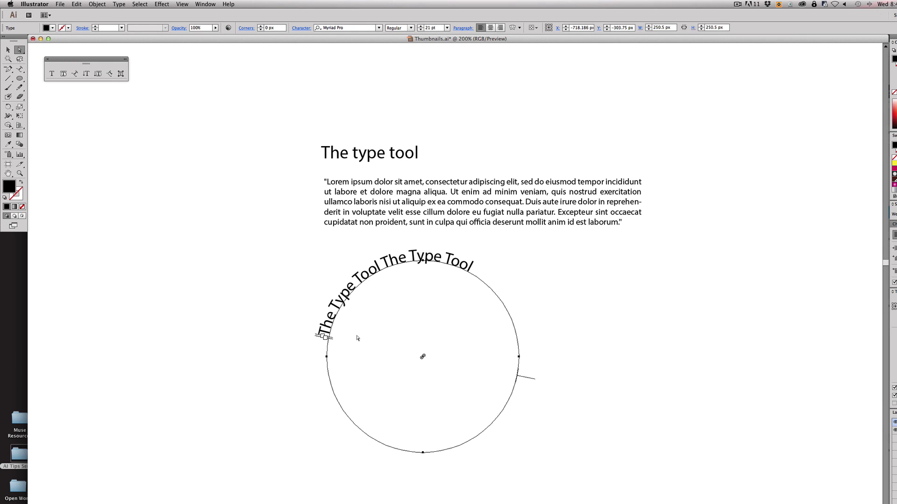
drag(319, 339, 326, 376)
drag(329, 337, 436, 366)
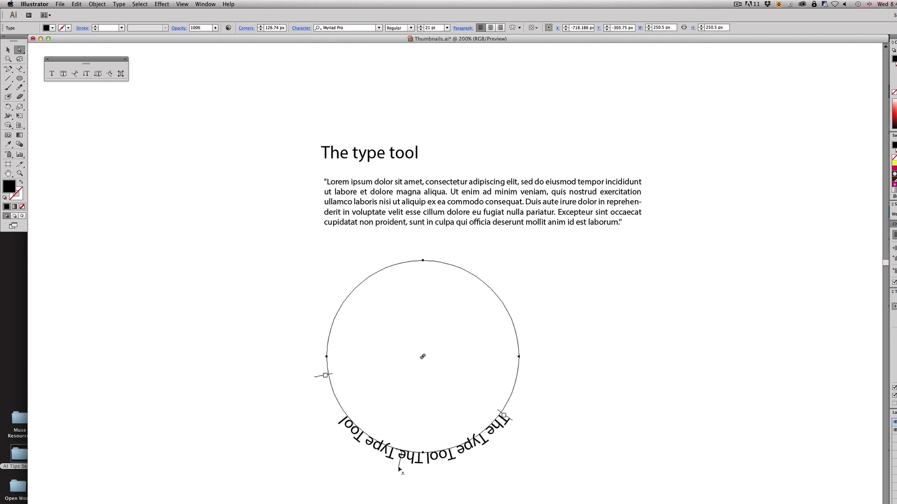
drag(399, 468, 439, 436)
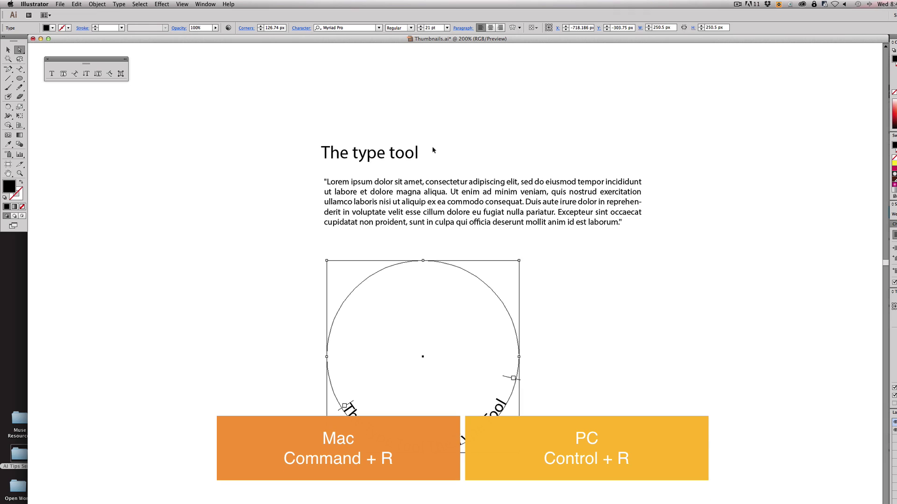
Show rulers, add a horizontal guide above the arc text, and nudge the text's start point.
key(super+r)
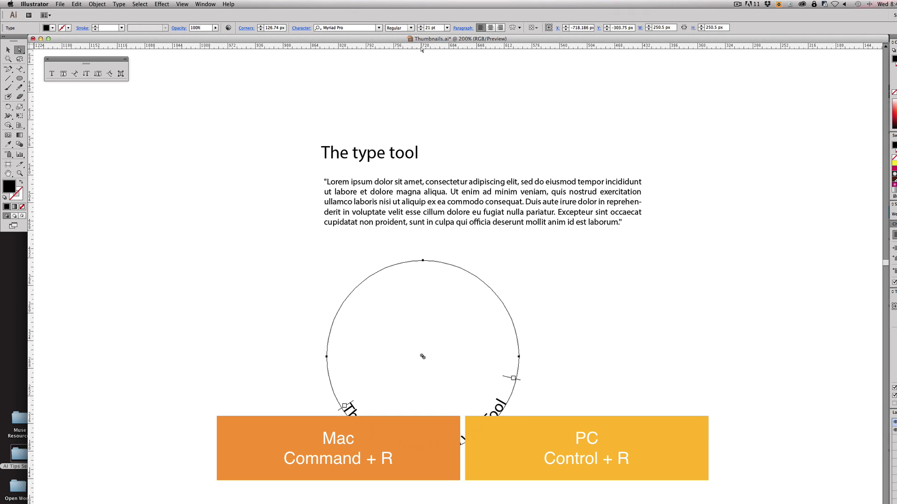
drag(422, 46, 433, 400)
key(Delete)
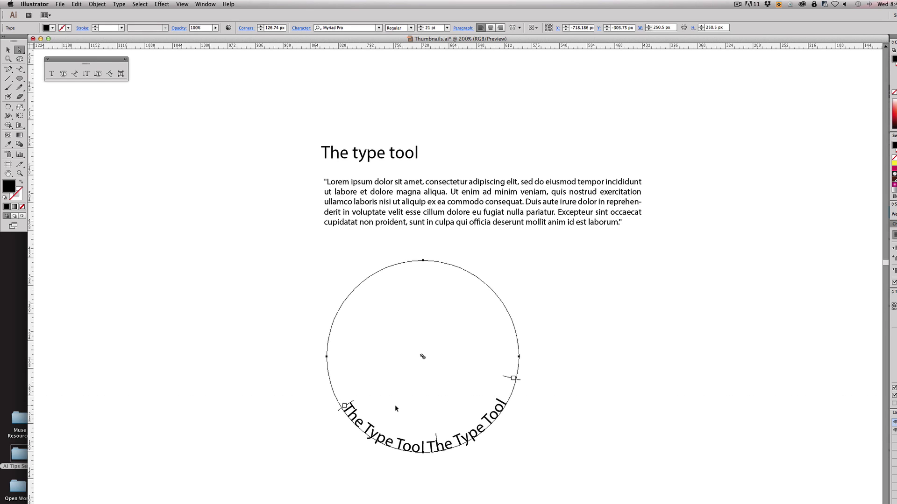
key(super+z)
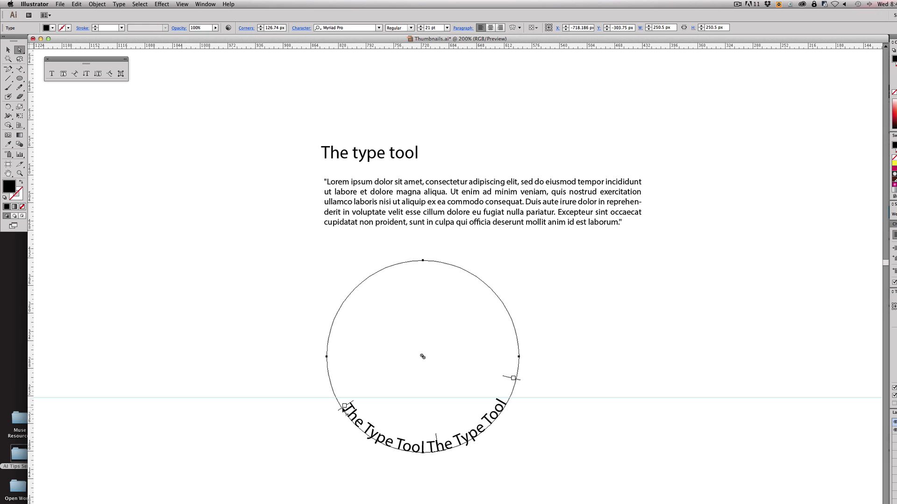
drag(340, 410, 337, 410)
click(586, 348)
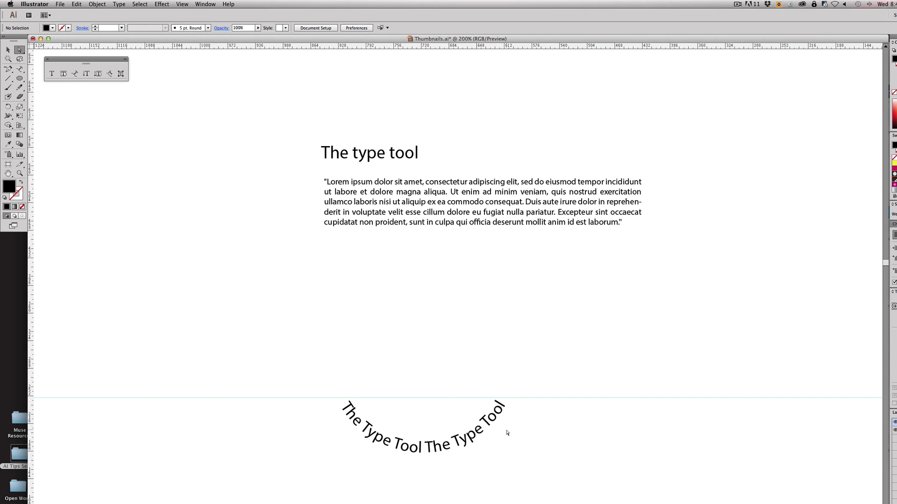
Pull the circle's bottom anchor upward and adjust its handles so the text follows a peaked wave.
key(a)
click(423, 356)
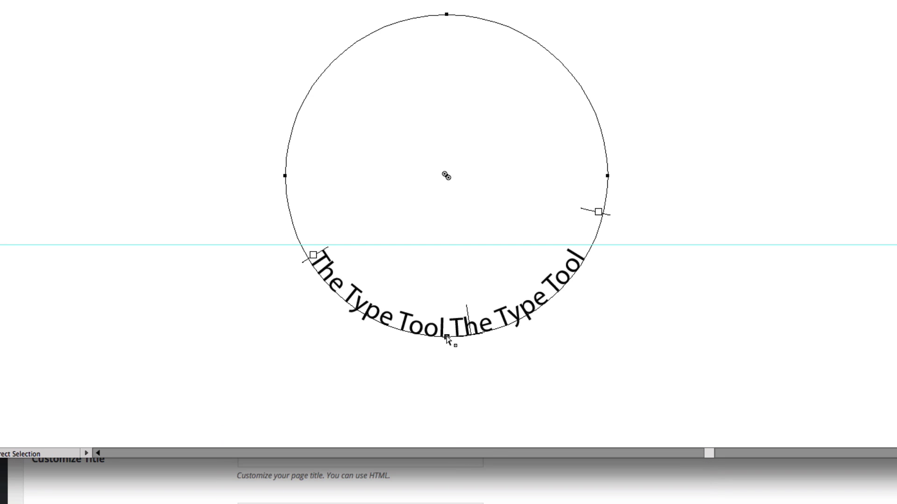
drag(458, 361, 442, 98)
click(445, 296)
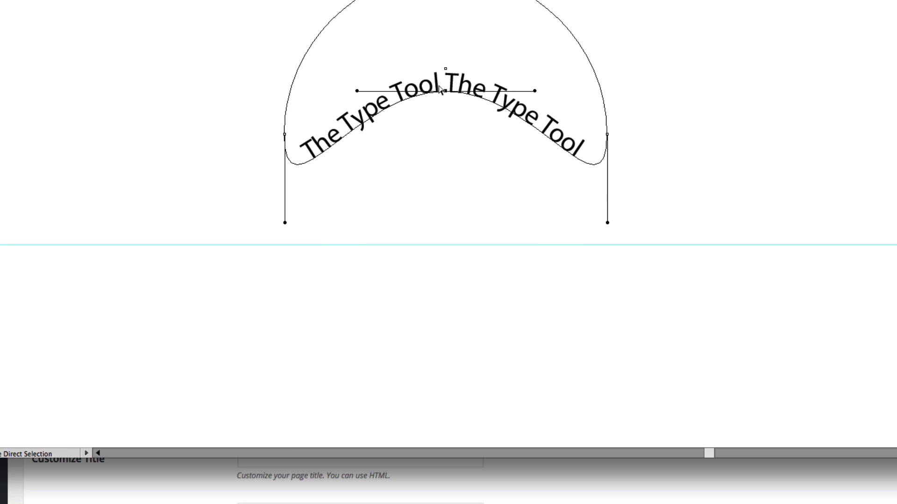
drag(535, 92, 522, 147)
drag(578, 420, 509, 461)
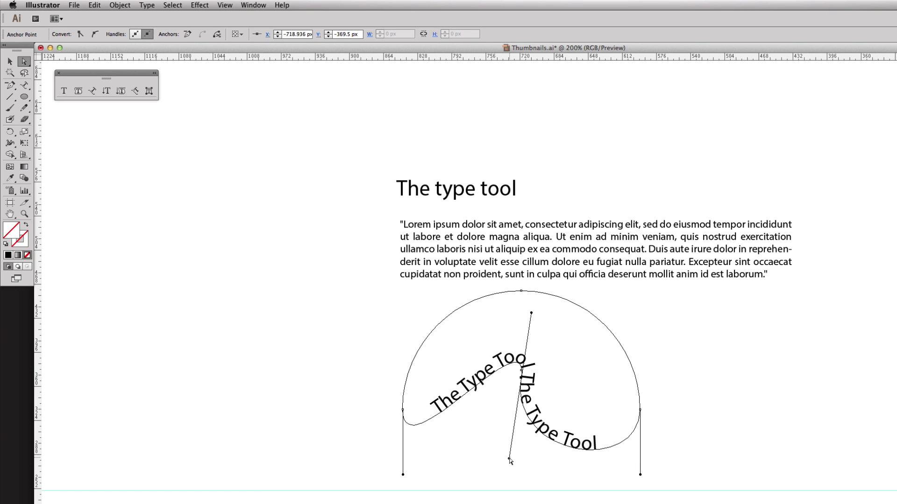
Draw a new wavy path across the artboard with the Pen tool.
click(749, 332)
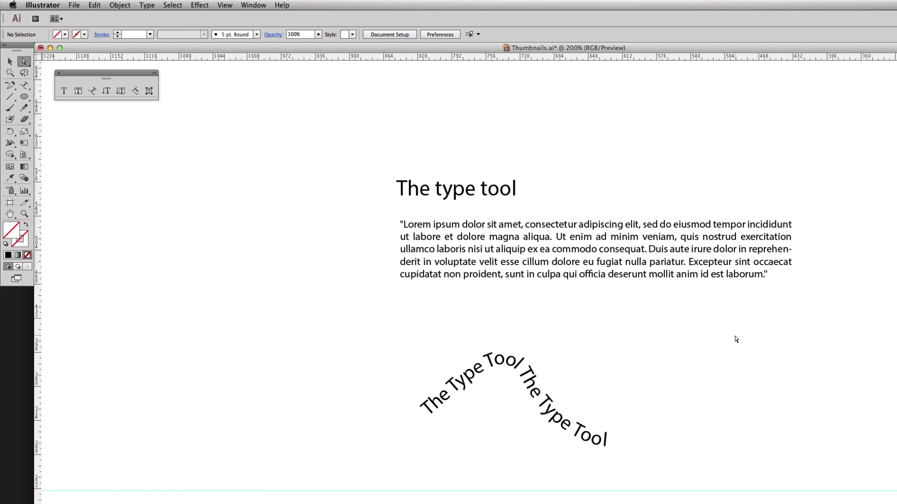
click(10, 85)
scroll(489, 140, up, 5)
click(436, 196)
click(541, 156)
drag(598, 158, 615, 206)
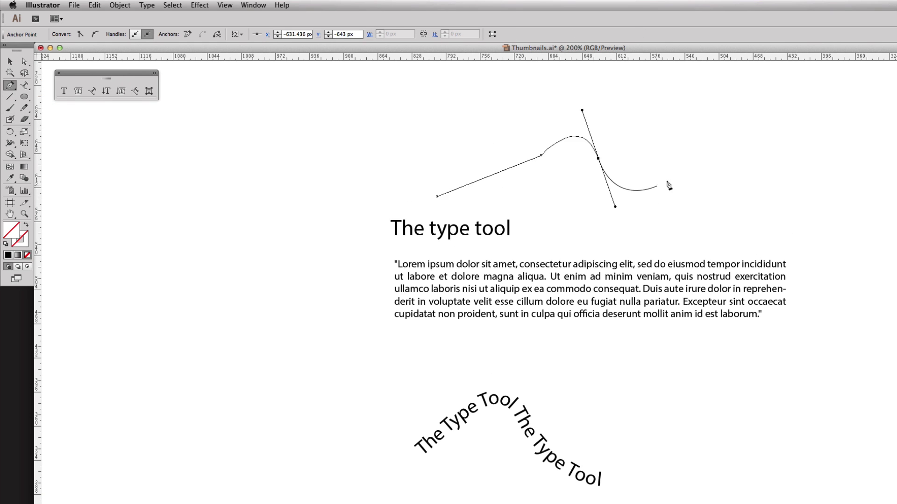
drag(658, 186, 675, 116)
mouse_move(718, 137)
mouse_down()
mouse_move(745, 220)
mouse_move(792, 169)
mouse_up()
drag(822, 169, 865, 202)
drag(892, 166, 896, 178)
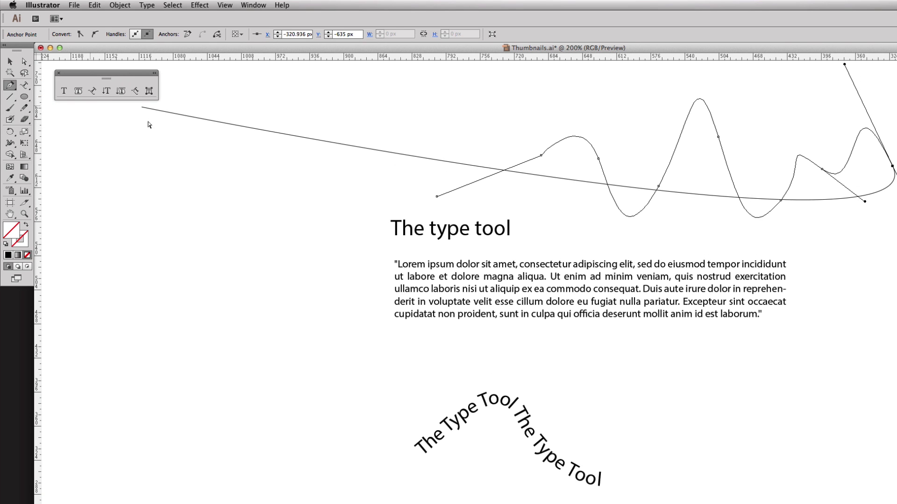
key(Escape)
Type sample text 'sasklansla snlans...' along the wavy path with Type on a Path tool.
click(92, 91)
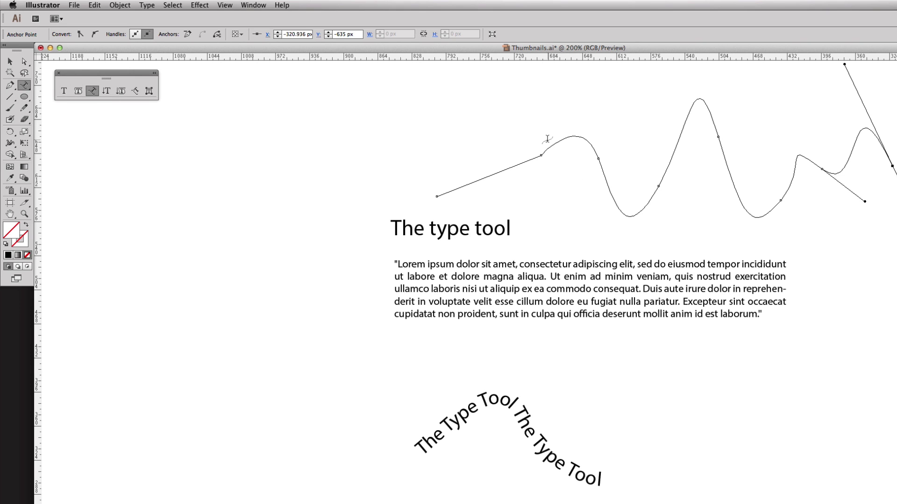
click(585, 138)
text(sasklansla snlans)
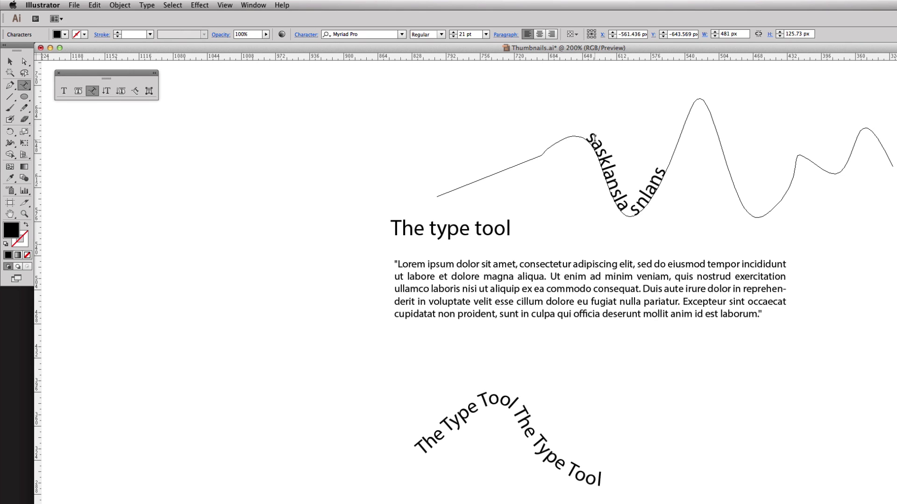
text(;lkans;lkans;lkasnl;kasnlka snlkasnlkasnlkasnlkasnlk)
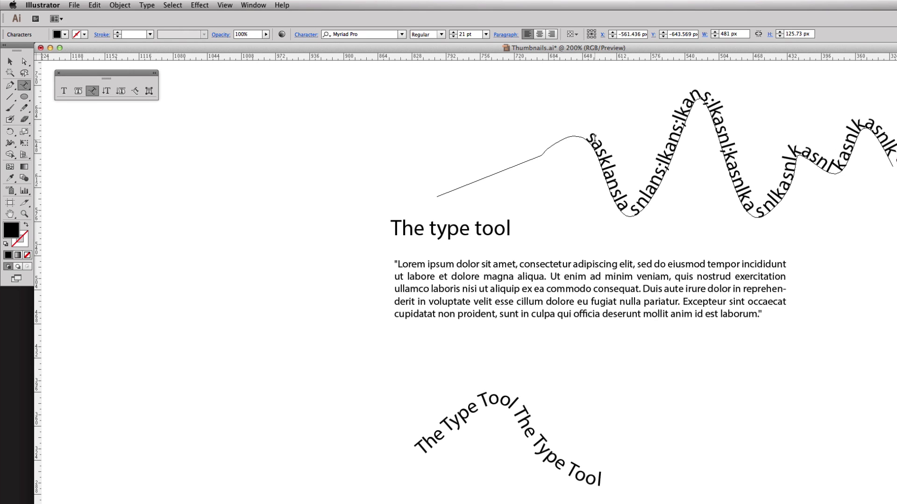
key(Escape)
click(223, 142)
key(super+minus)
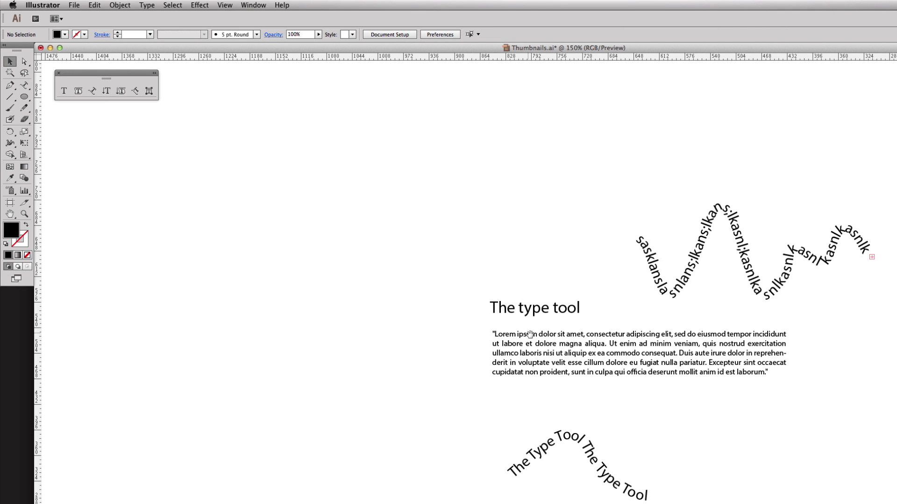
scroll(561, 330, right, 3)
key(super+plus)
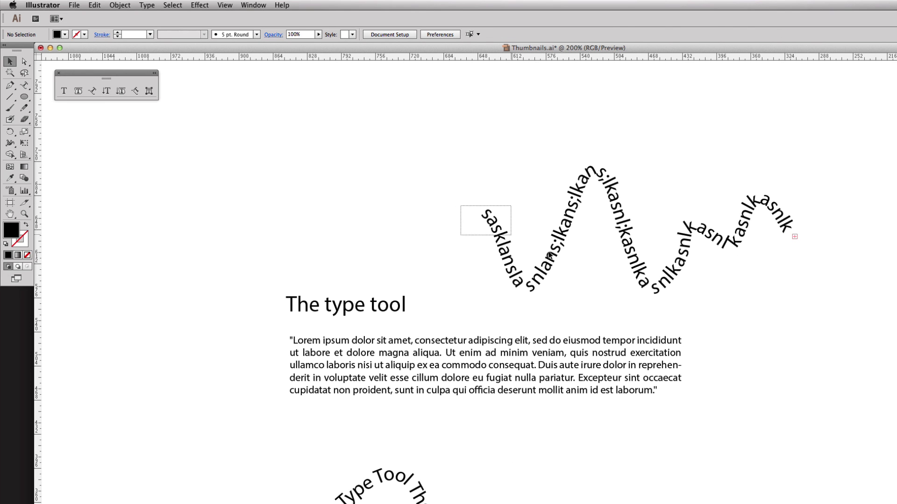
Delete the wavy path text and the circular 'The Type Tool' path text.
click(550, 255)
key(Delete)
click(355, 488)
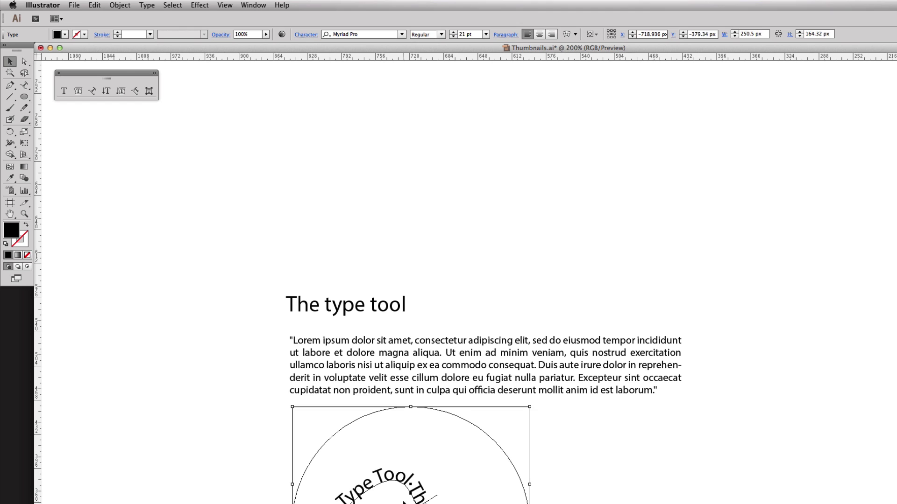
key(Delete)
scroll(279, 187, down, 2)
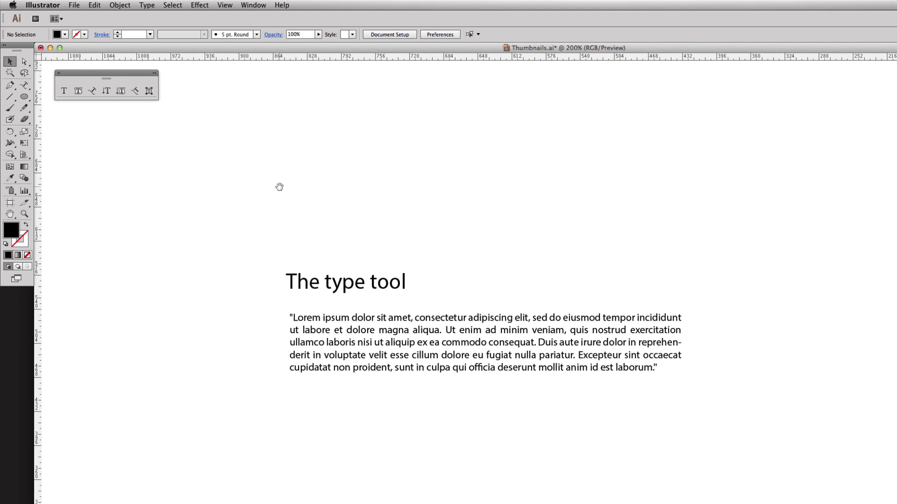
drag(279, 187, 279, 191)
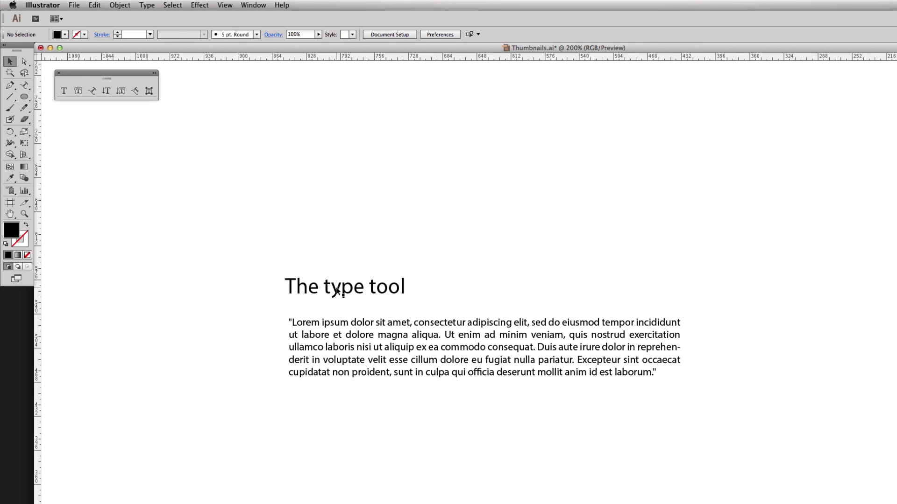
click(291, 292)
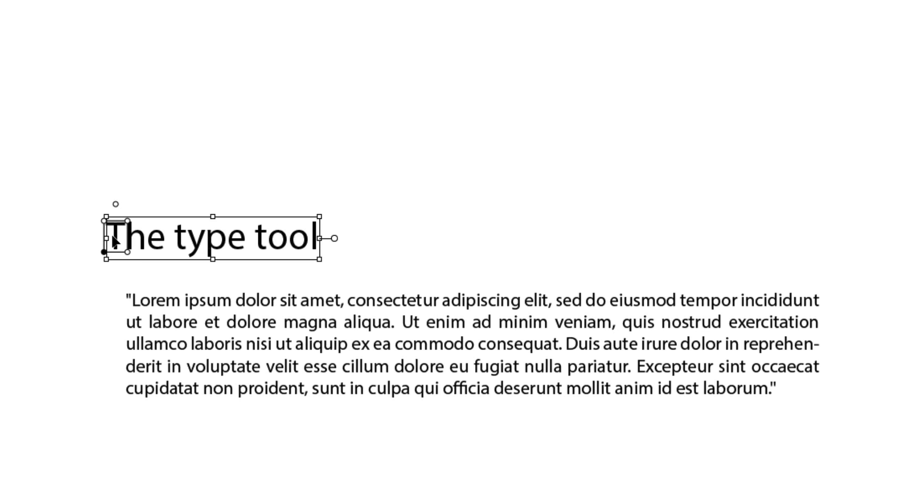
key(ctrl+z)
click(544, 416)
click(364, 391)
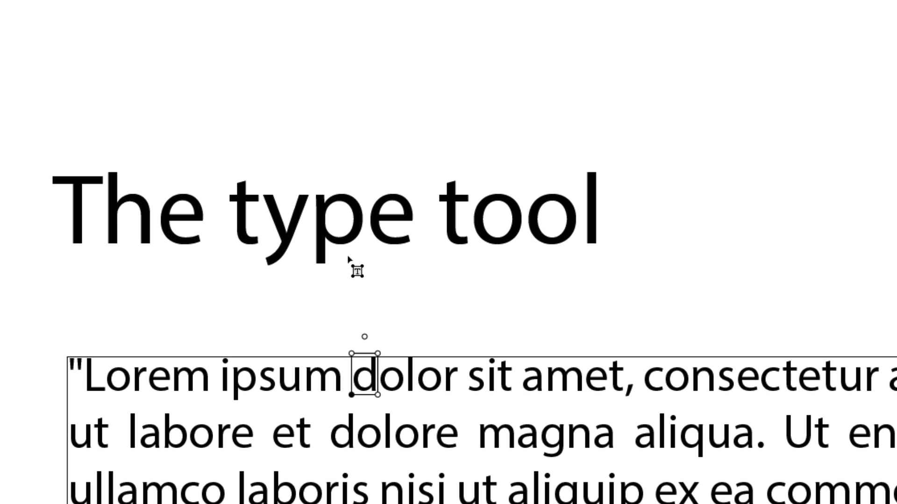
click(63, 225)
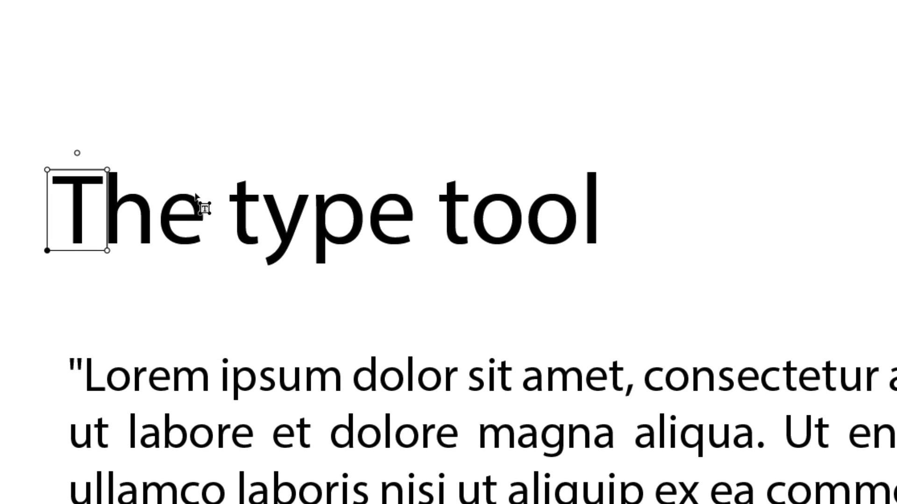
click(299, 218)
drag(314, 190, 387, 81)
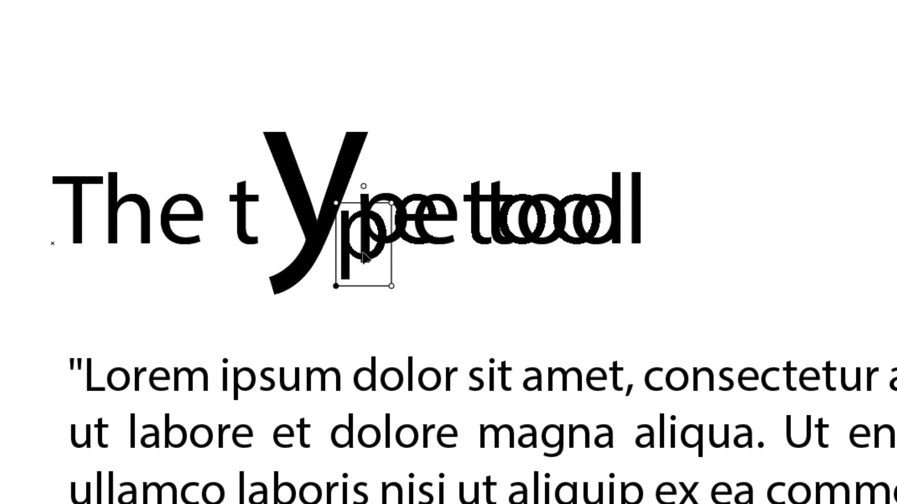
click(406, 150)
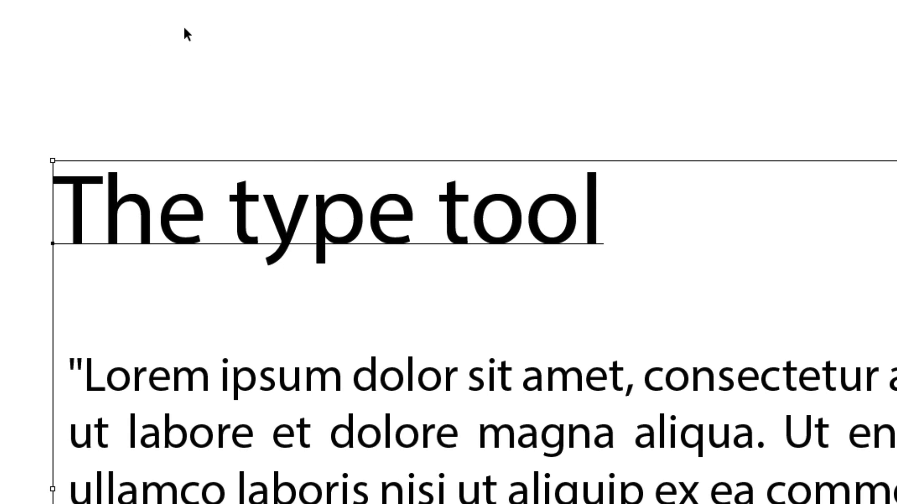
Alt-drag a copy of the heading to its right and convert it to outlines.
click(140, 215)
drag(140, 215, 681, 240)
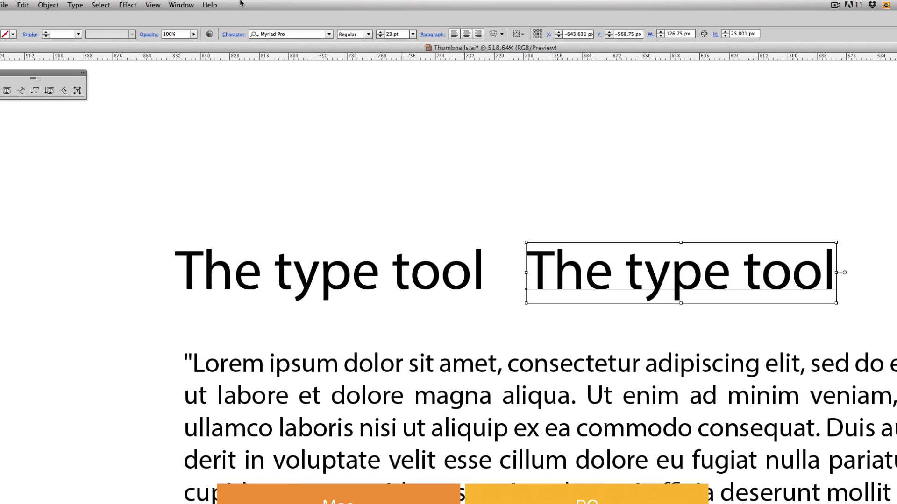
key(shift+super+o)
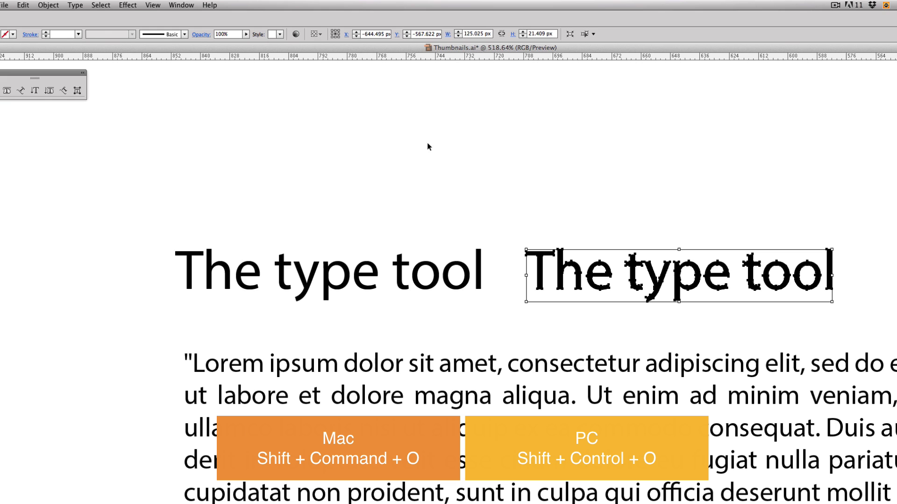
click(48, 4)
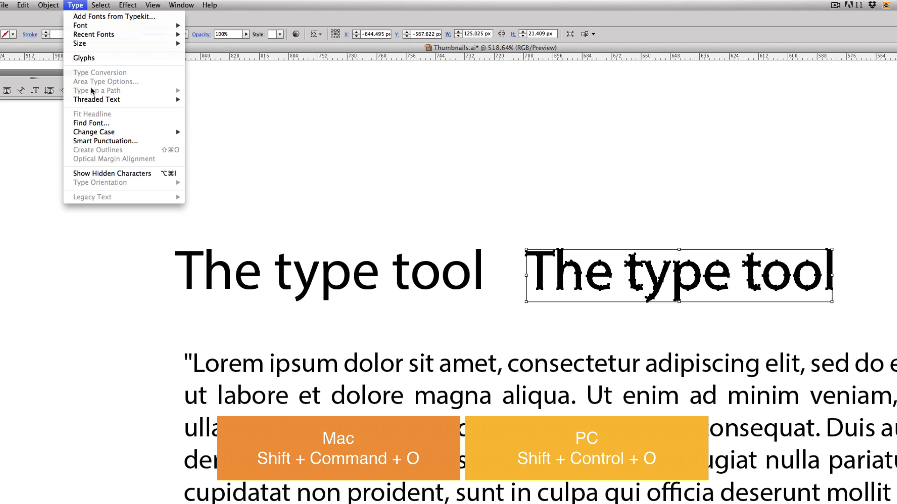
click(646, 194)
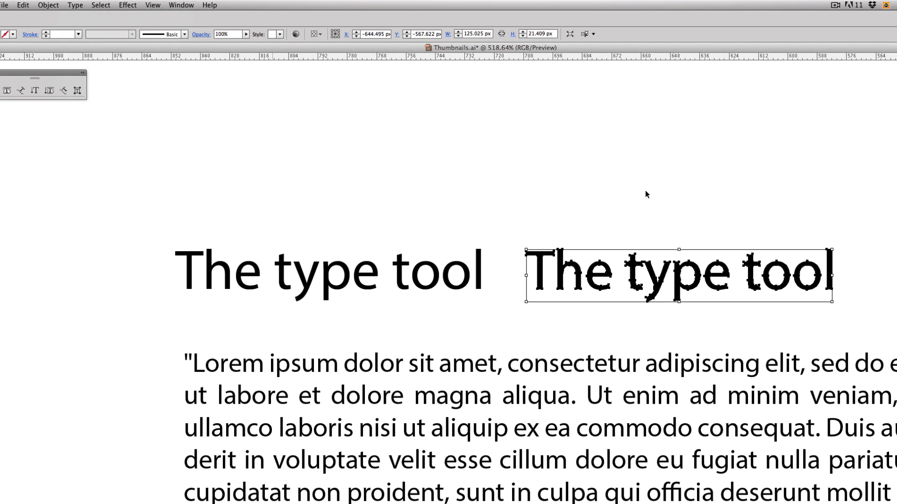
click(603, 231)
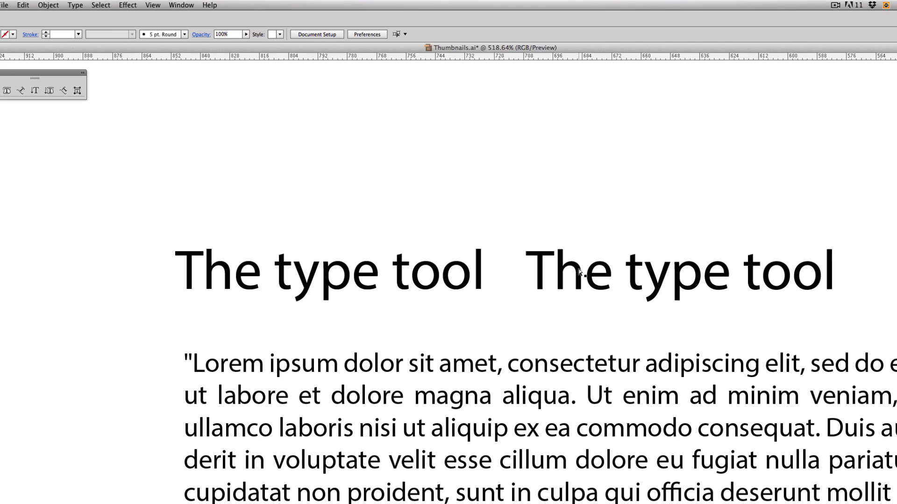
Raise the copy's h and e above the line and enlarge its t to about double size.
drag(579, 273, 555, 230)
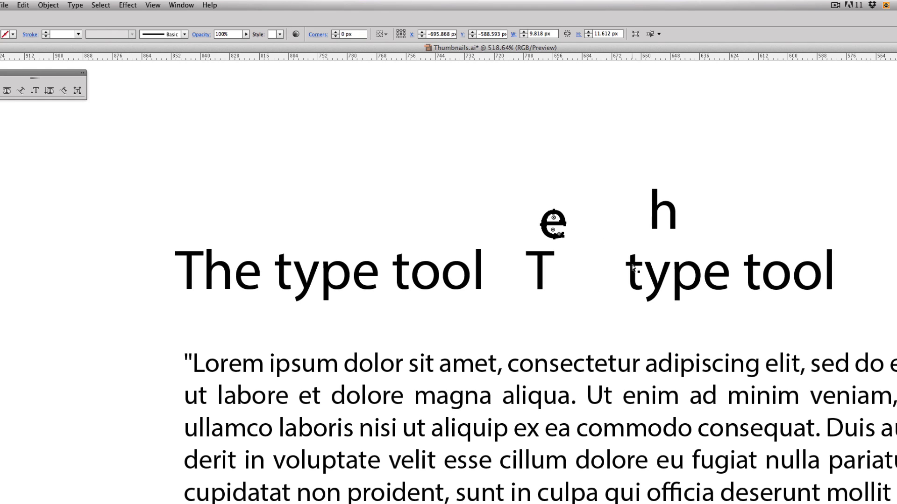
click(630, 264)
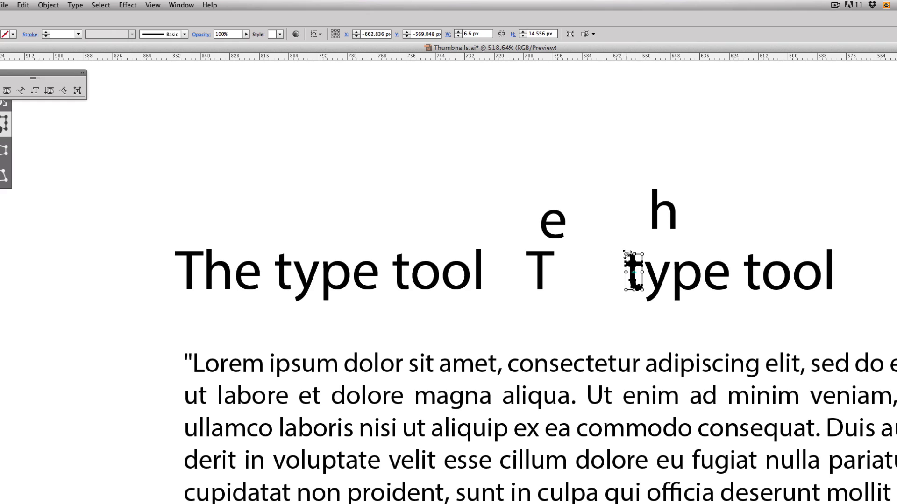
drag(626, 255, 604, 208)
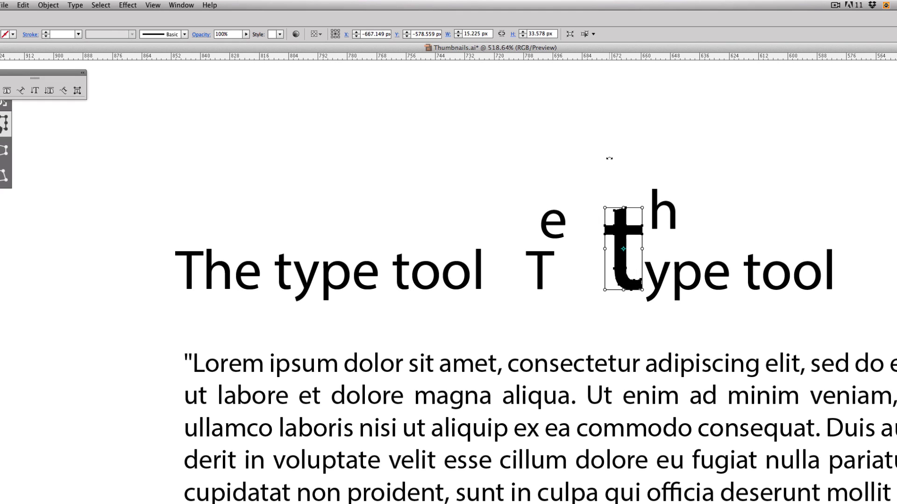
click(609, 153)
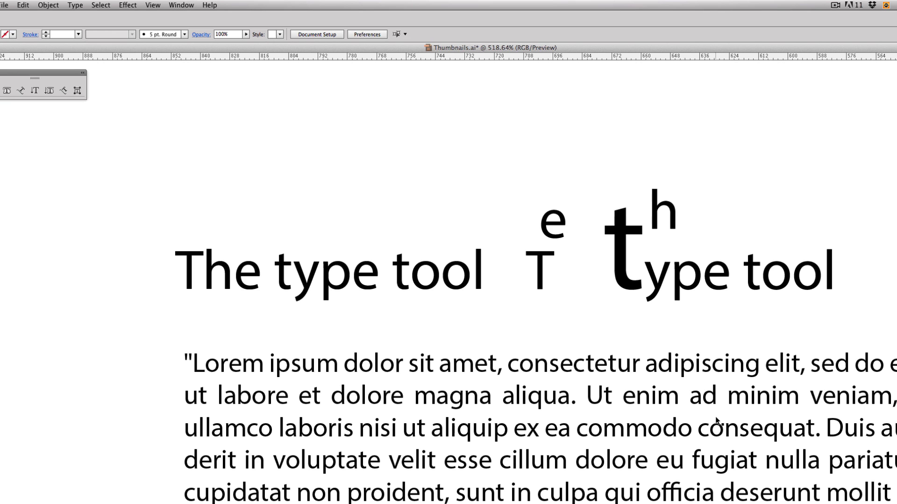
key(super+minus)
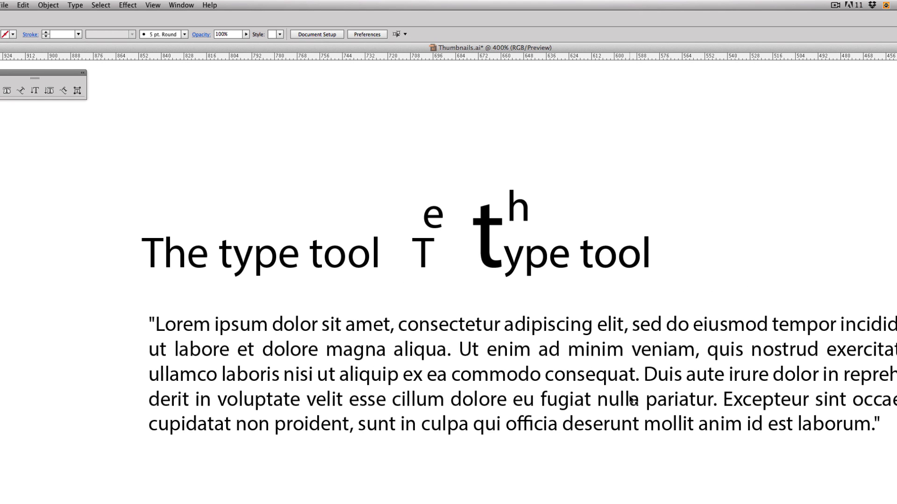
click(547, 379)
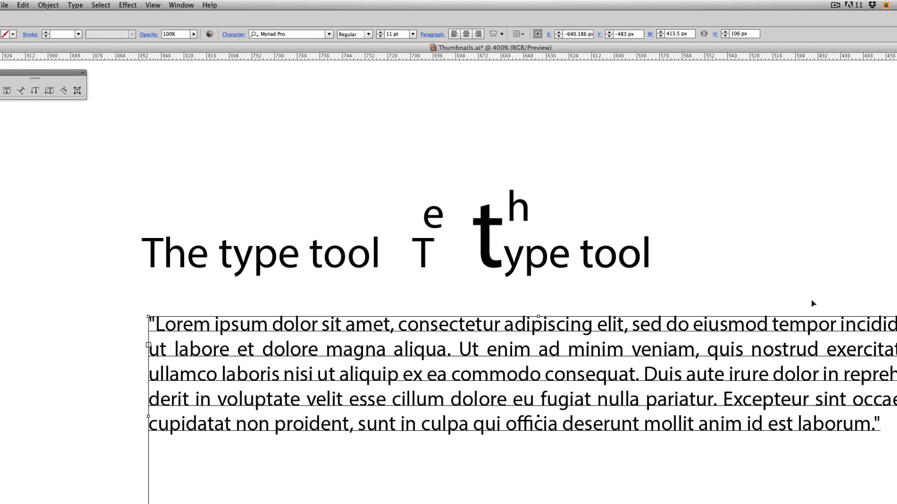
key(super+minus)
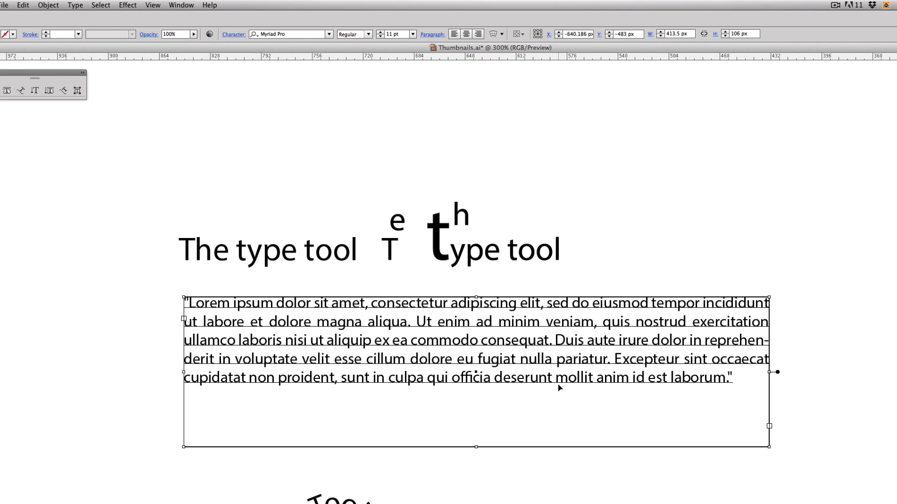